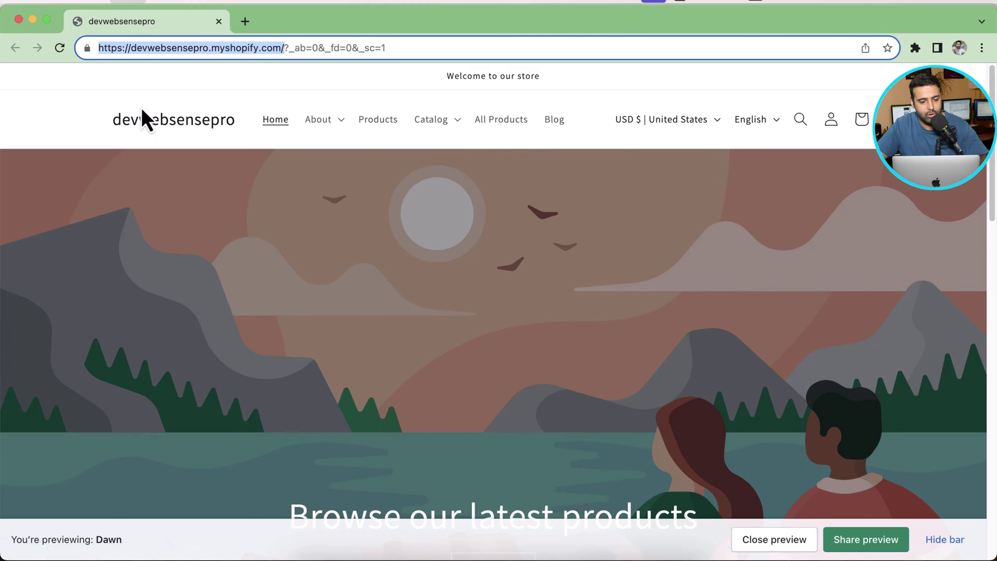
- Open the store's /admin address in a new browser tab
type("https://devwebsensepro.myshopify.com/")
type("admin")
key("Return")
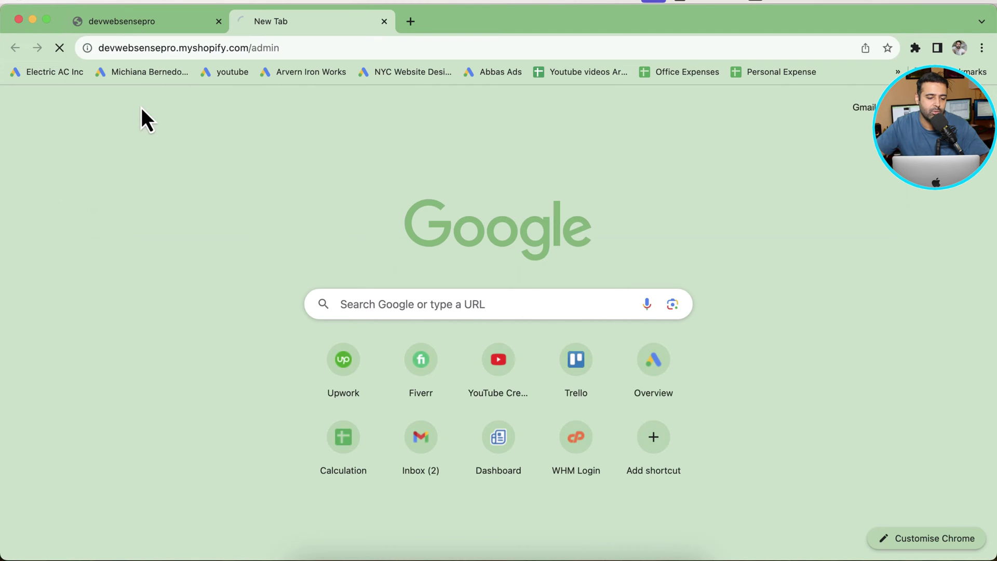
- On the storefront, browse the News blog posts (Test 3, Test2, Test Blog), then return to the admin tab
left_click(162, 29)
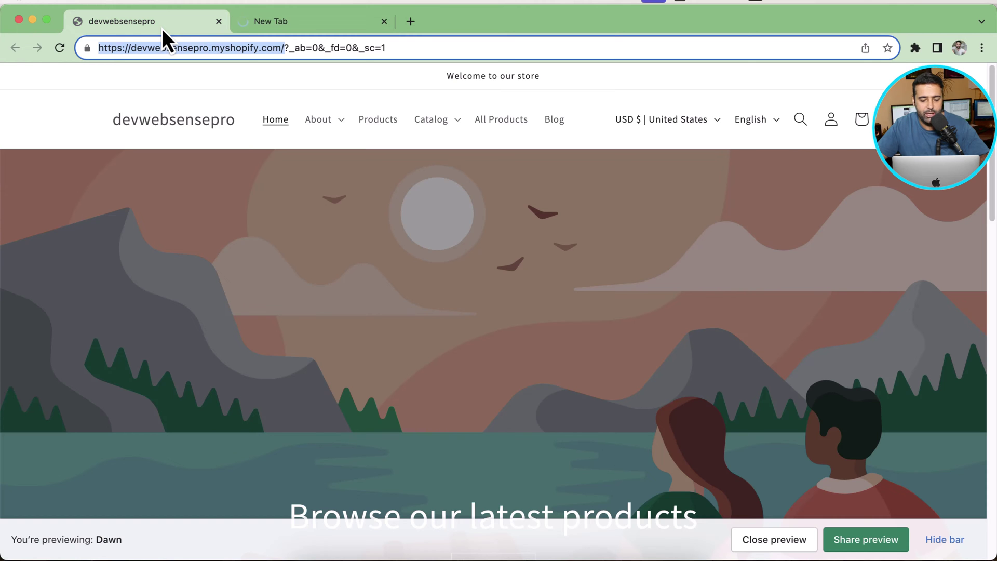
left_click(563, 121)
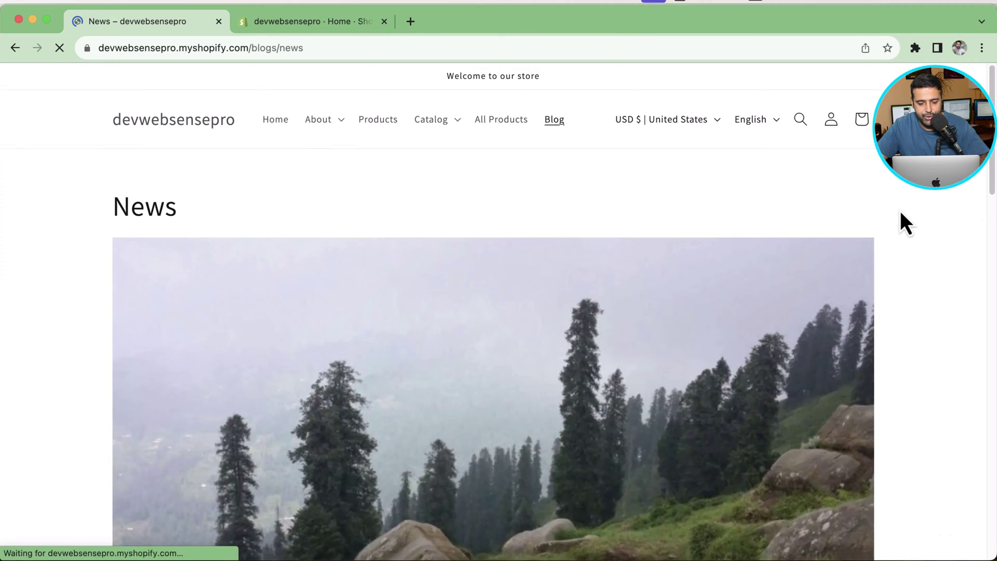
scroll(900, 211, "down", 15)
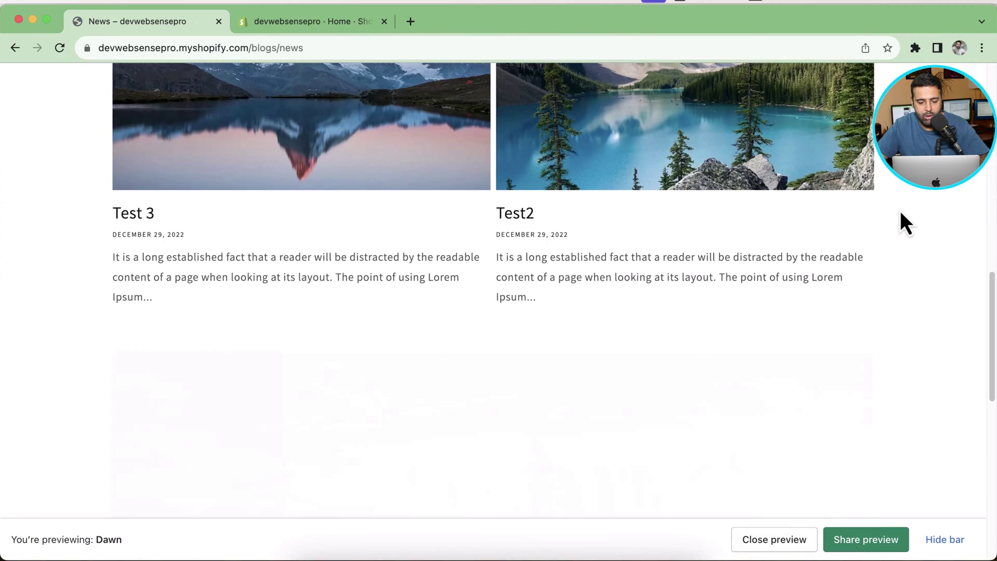
scroll(899, 210, "down", 10)
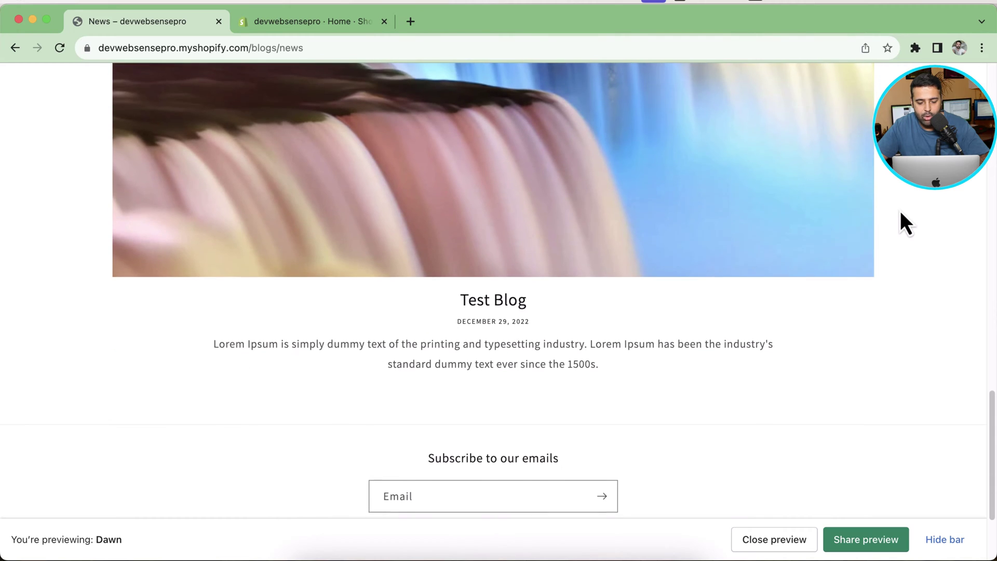
scroll(900, 210, "down", 1)
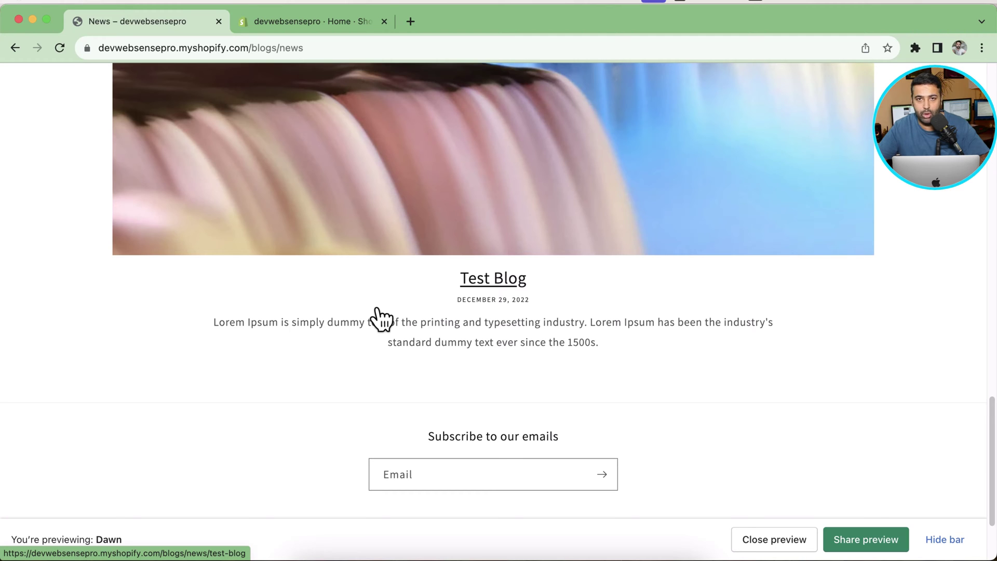
scroll(585, 348, "up", 15)
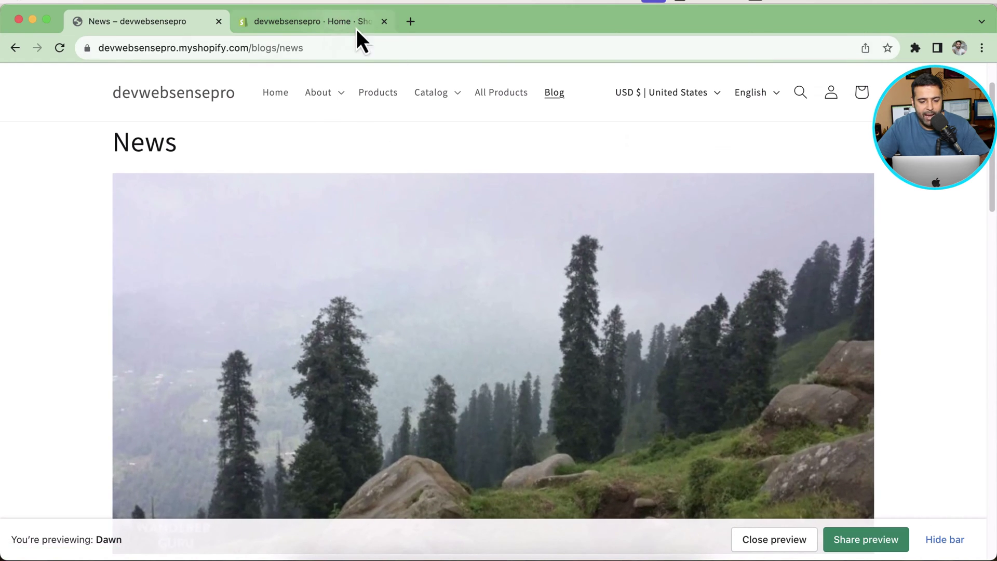
left_click(356, 28)
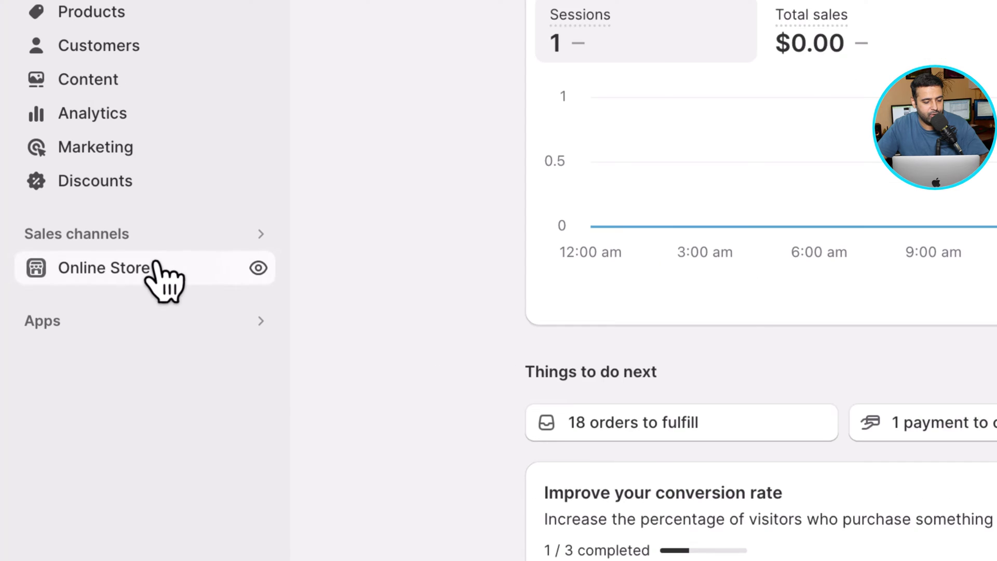
- Open Online Store > Blog posts and review the four News posts: Test 3, Test Blog, Test 4, Test2
left_click(90, 306)
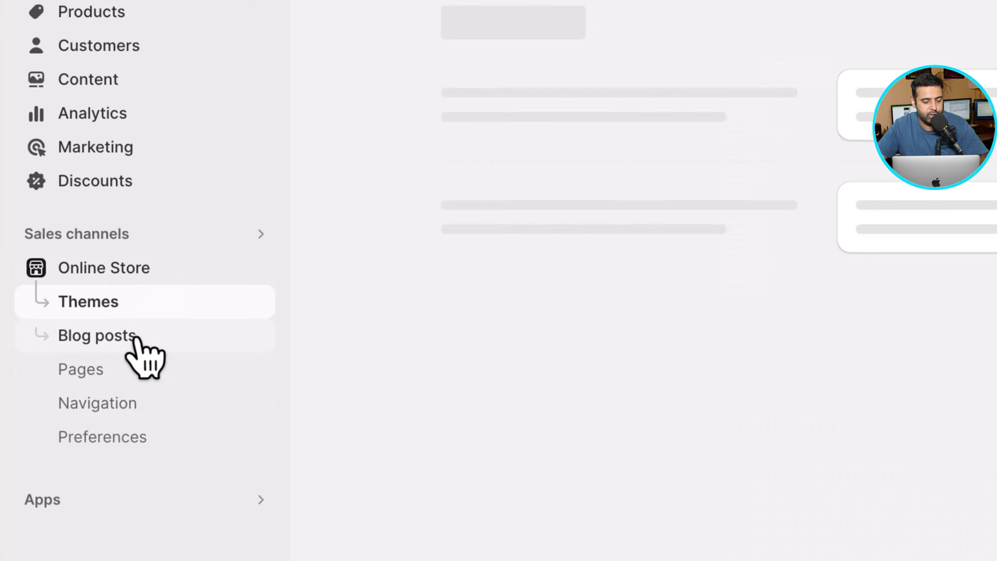
left_click(136, 341)
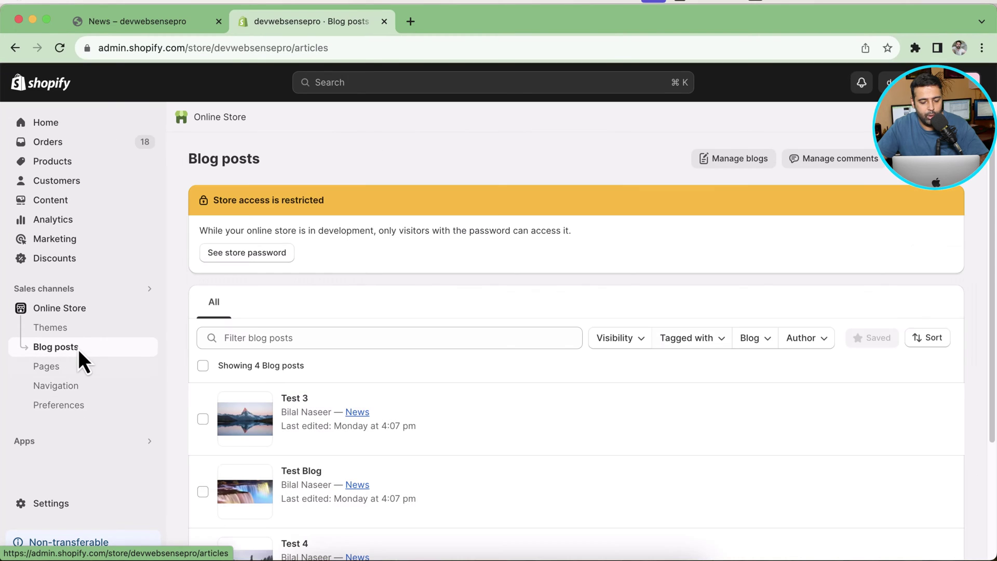
scroll(78, 349, "down", 3)
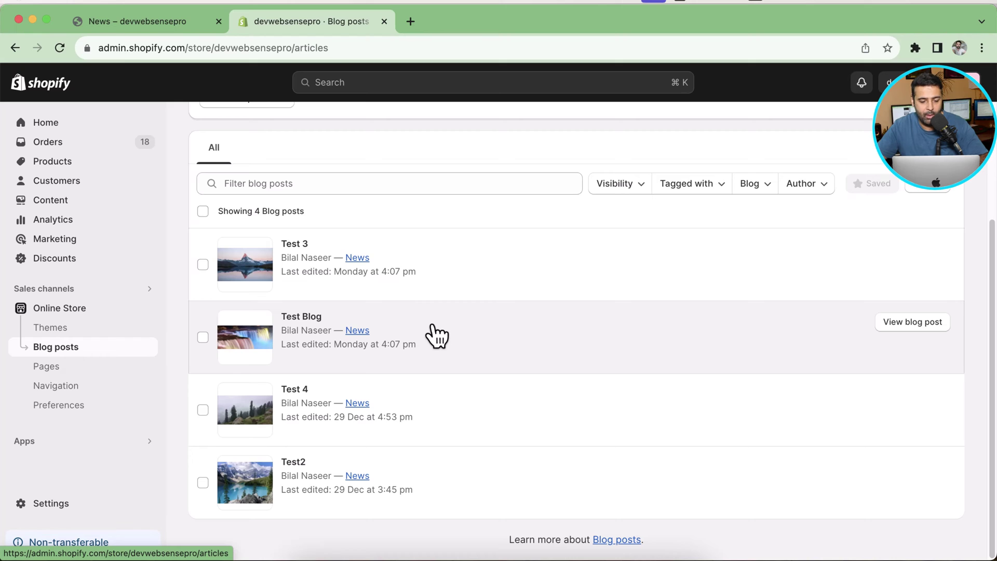
scroll(507, 371, "up", 3)
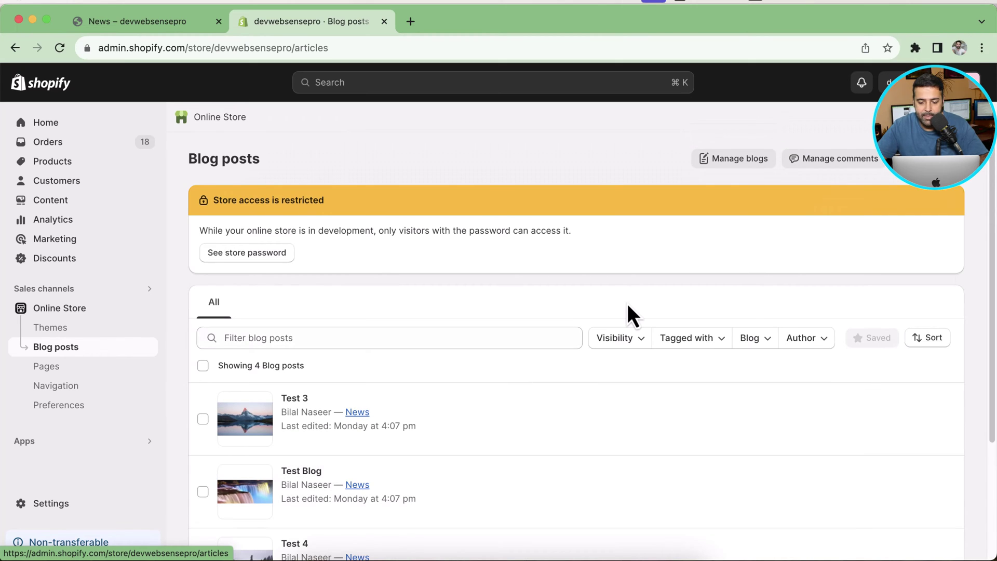
- Add a new blog post titled 'Youtube Tutorial' with the body 'Content for our blog post'
left_click(935, 166)
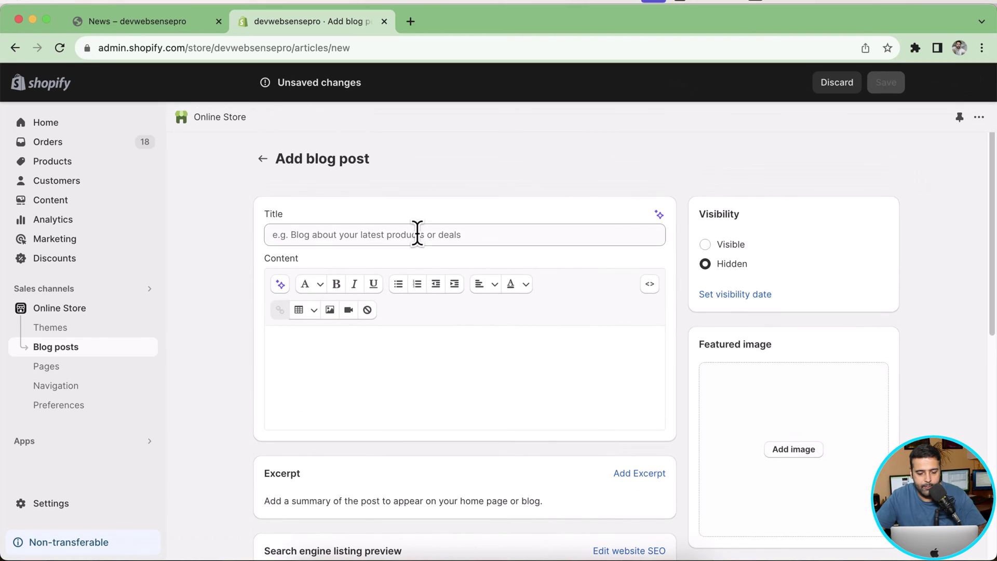
left_click(416, 231)
type("Youtube T")
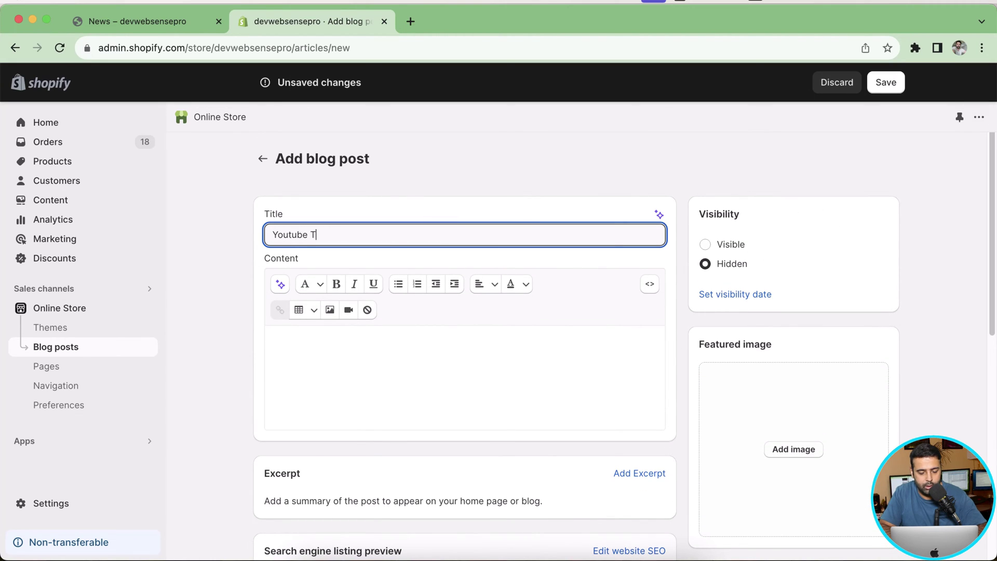
key("Tab")
key("Tab")
key("Tab")
key("Tab")
key("Tab")
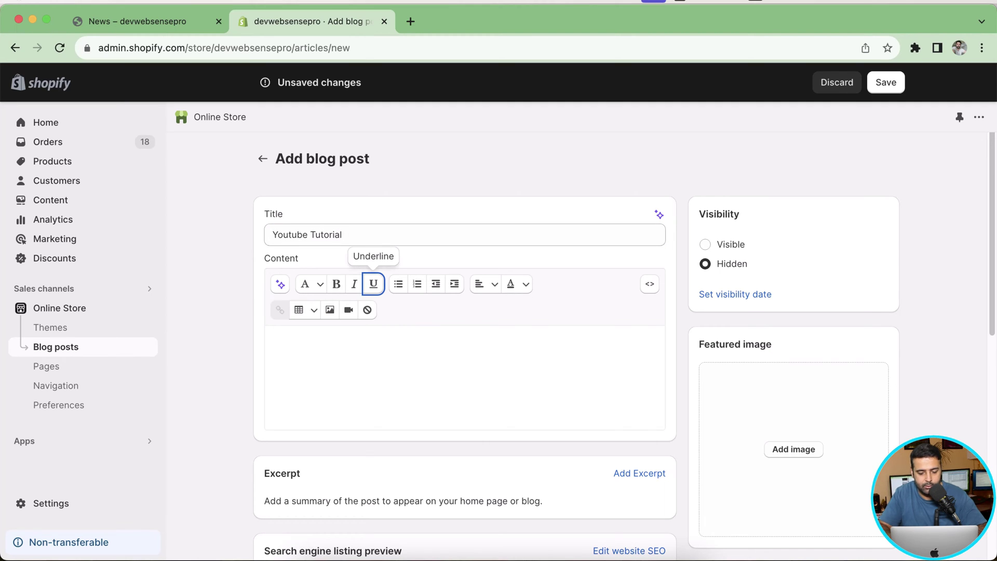
left_click(348, 372)
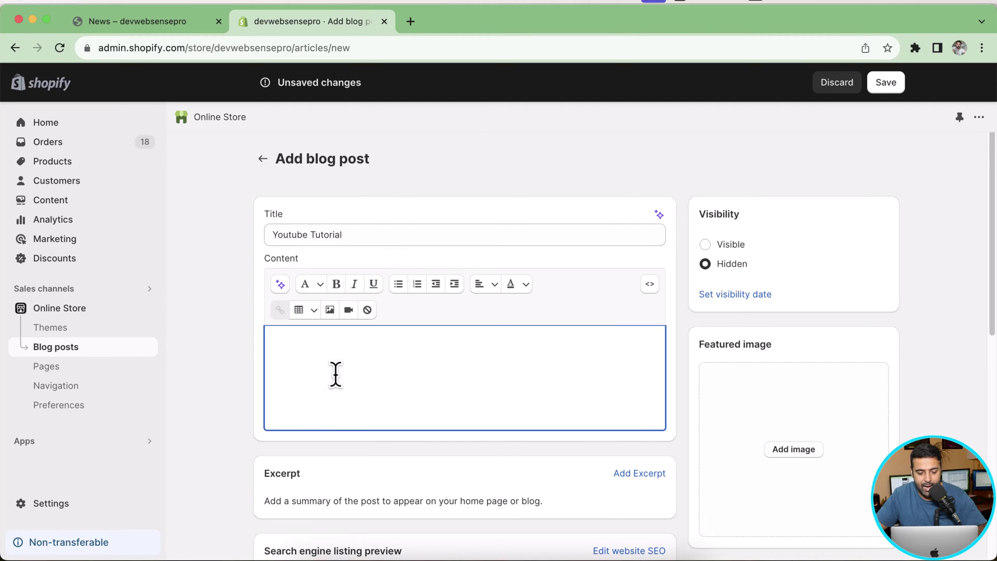
type("Content for our bl")
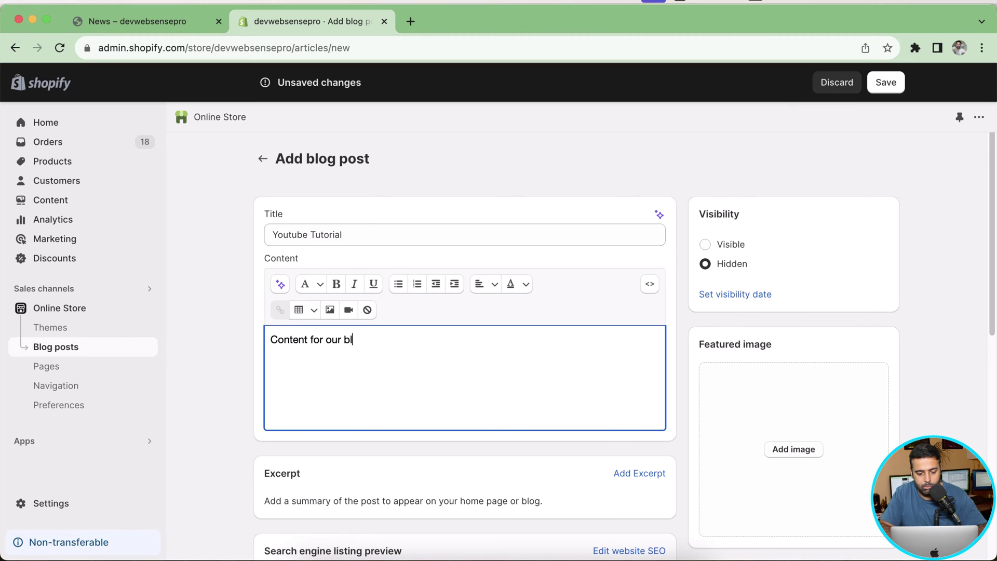
type("ost")
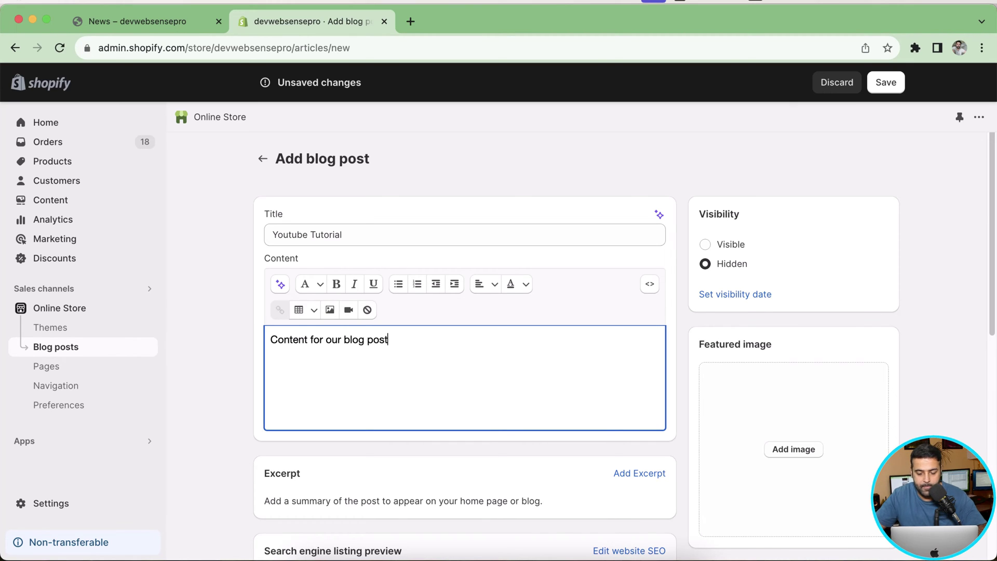
scroll(833, 333, "down", 5)
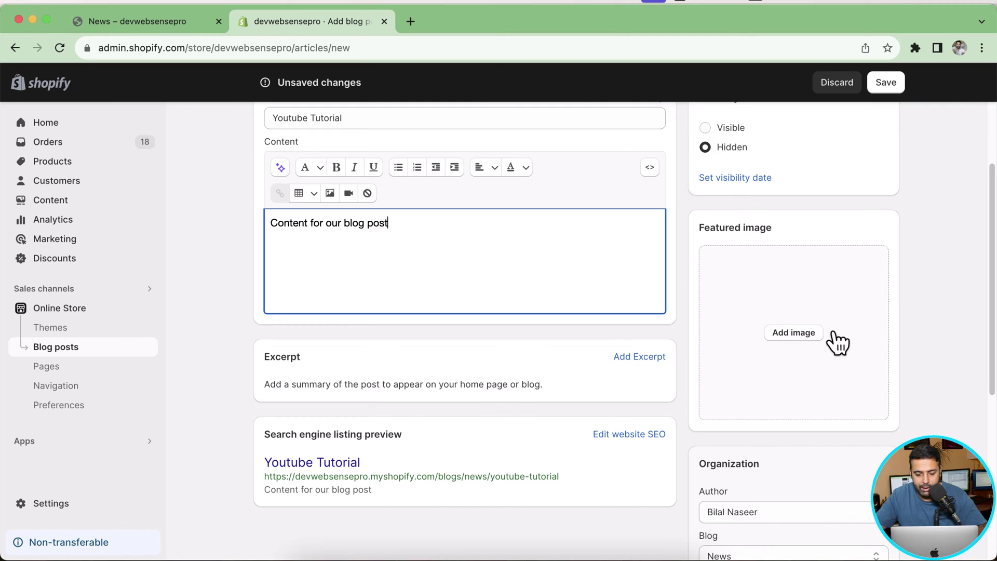
- Attach seo-services.jpeg as the post's featured image
left_click(780, 333)
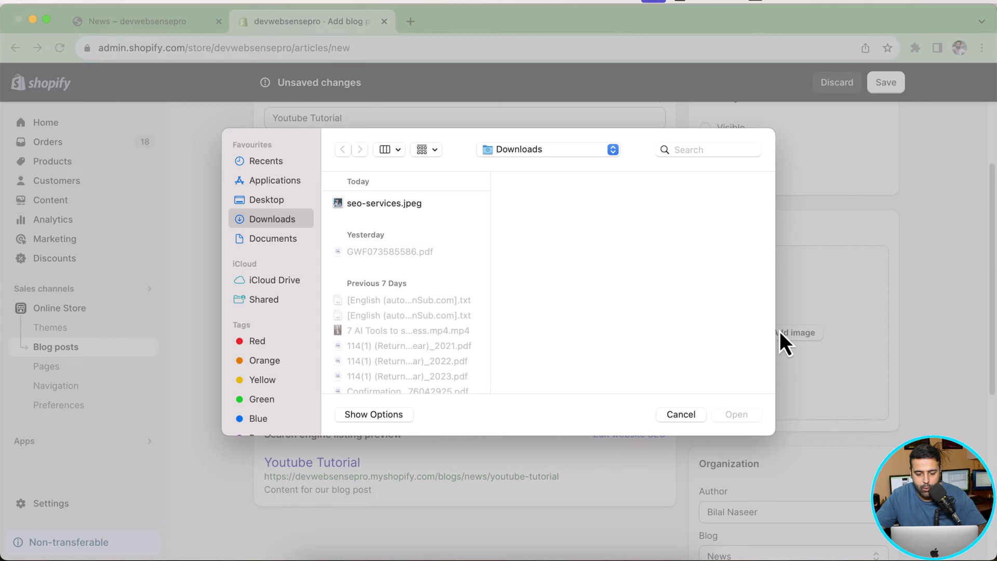
left_click(384, 206)
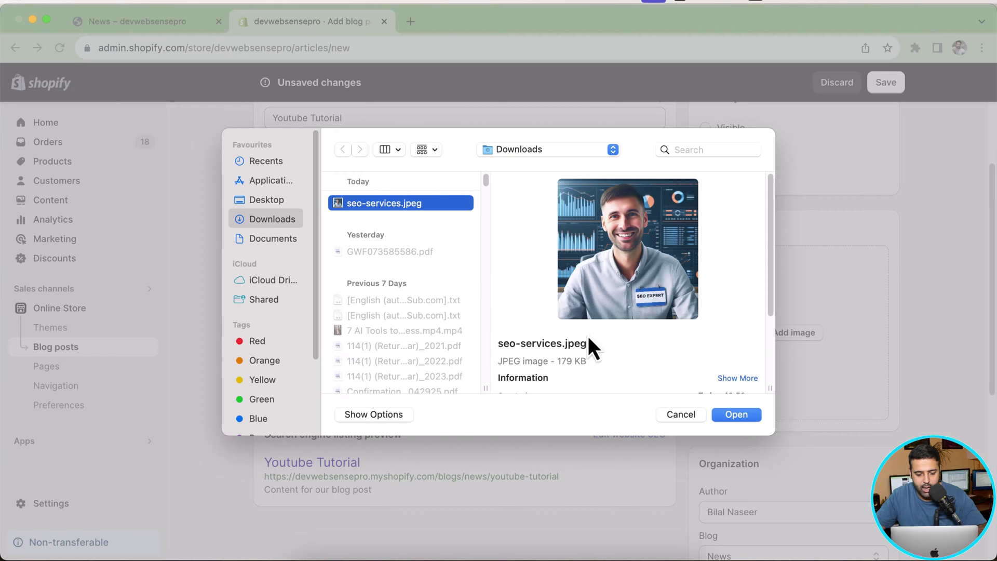
left_click(737, 414)
scroll(936, 241, "down", 5)
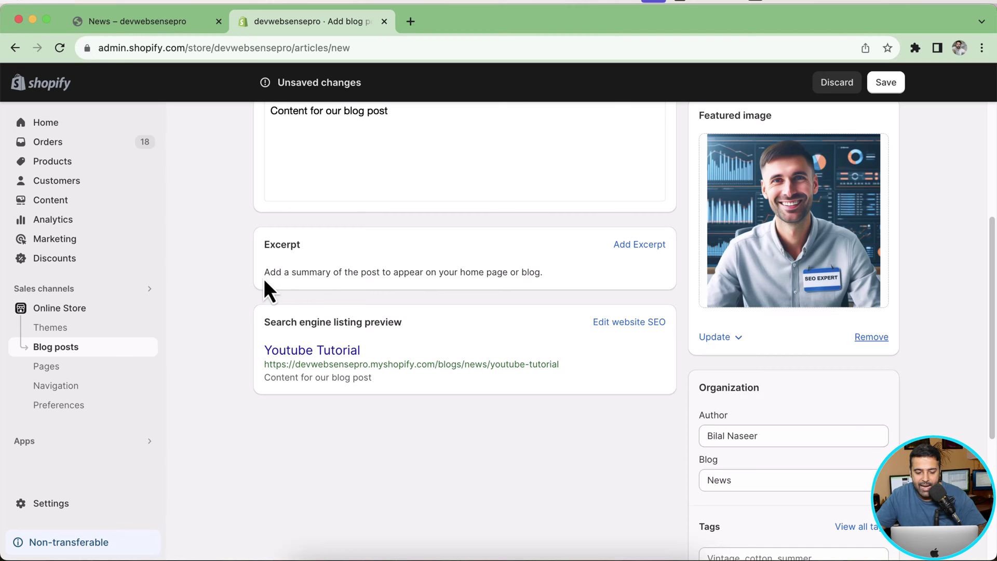
- Copy the body text 'Content for our blog post' into the post's excerpt
left_click_drag(264, 279, 515, 273)
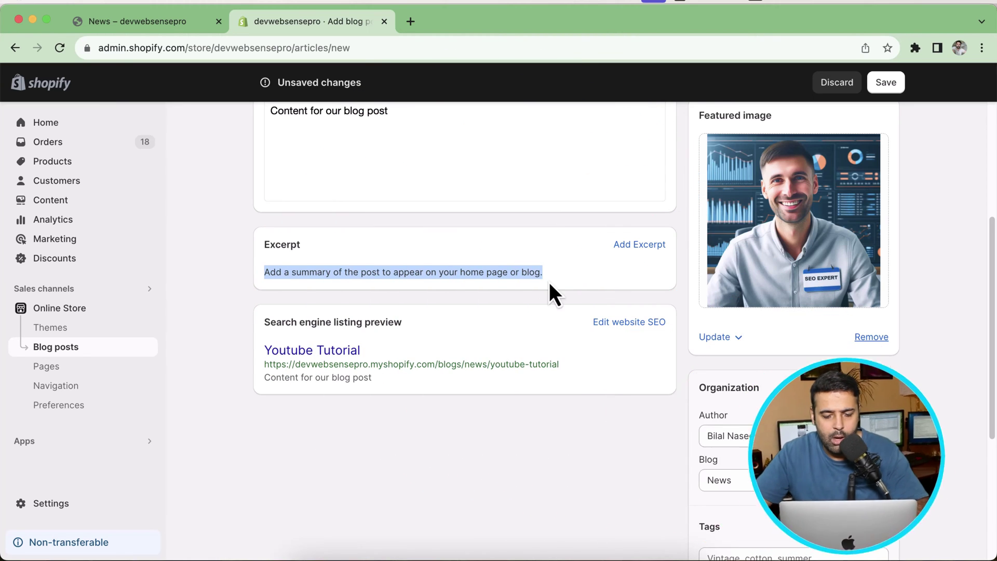
scroll(520, 249, "up", 1)
triple_click(329, 133)
key("super+c")
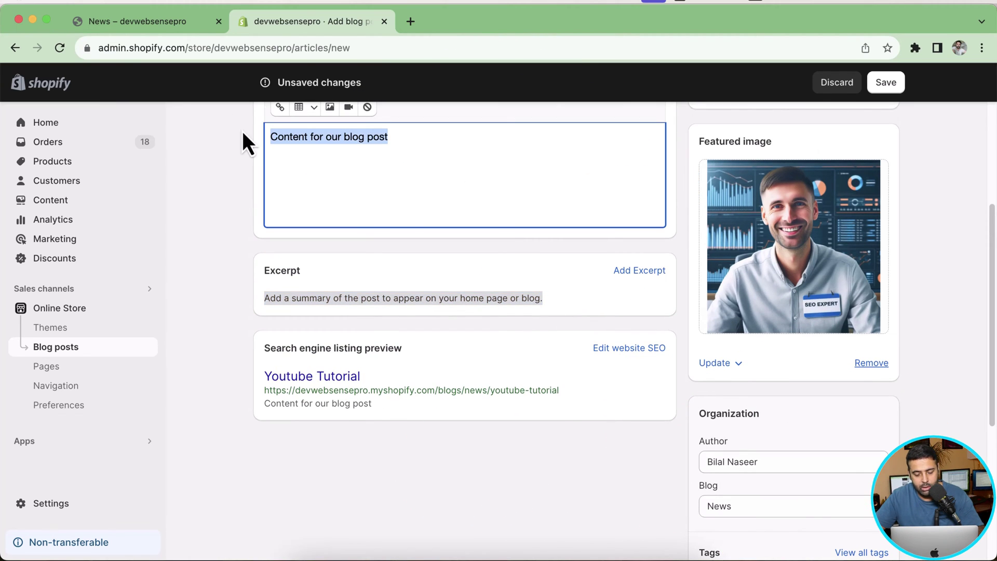
left_click(652, 274)
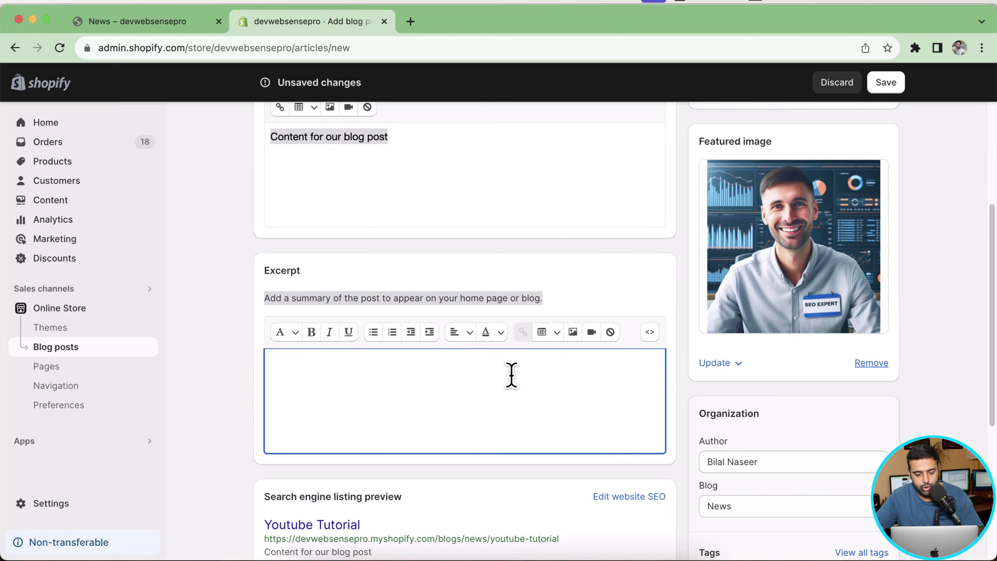
key("super+v")
left_click(659, 260)
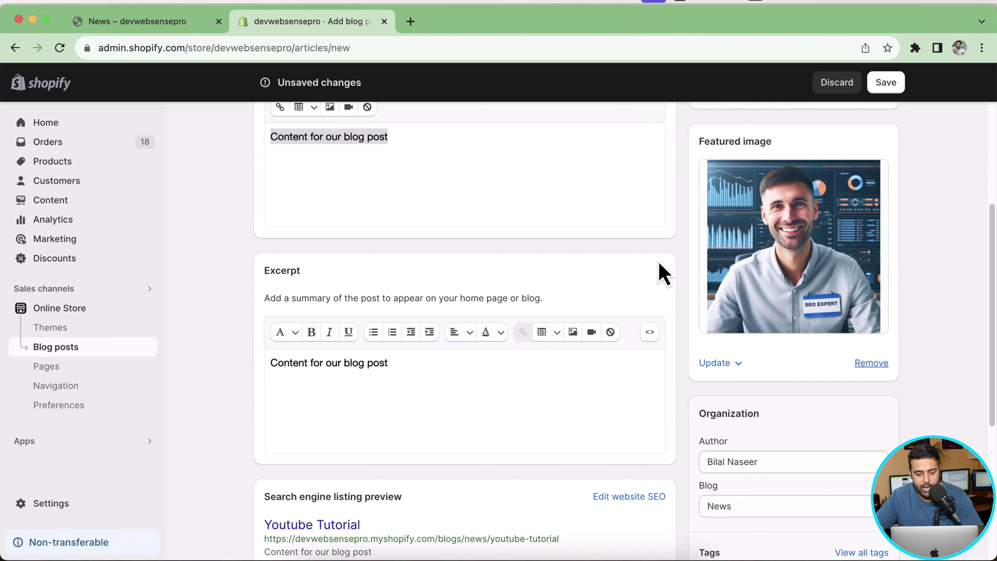
scroll(659, 261, "down", 3)
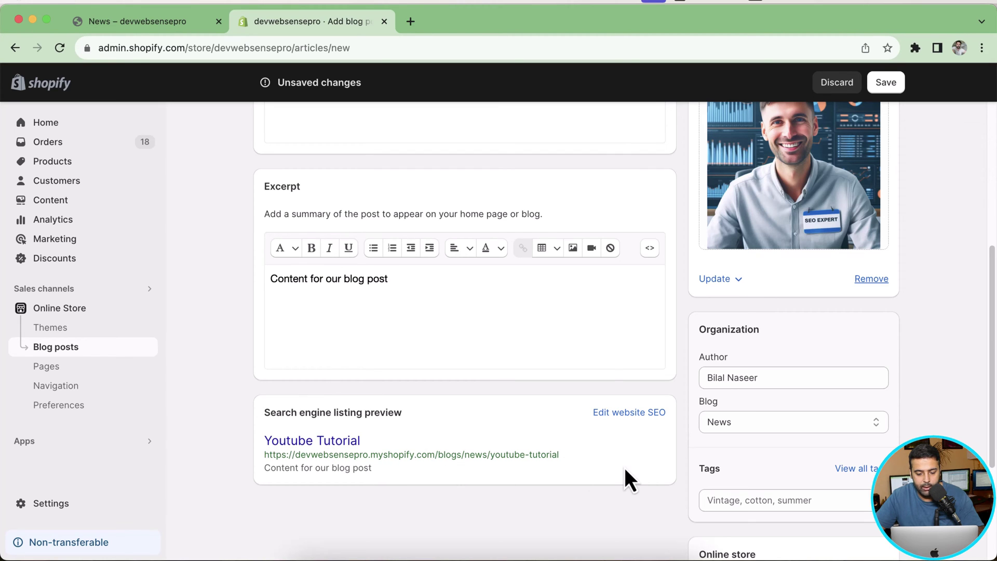
scroll(624, 468, "up", 5)
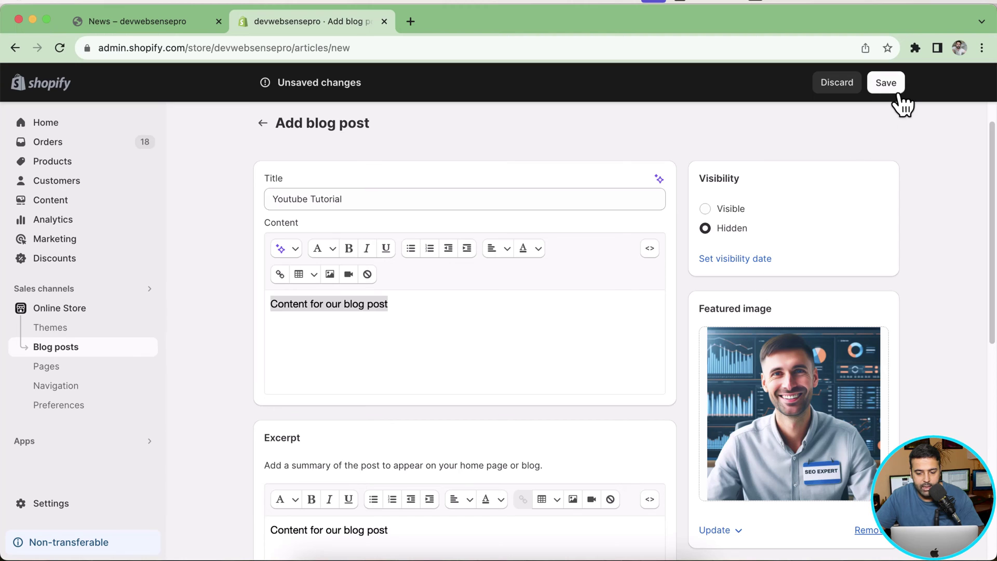
- Save the Youtube Tutorial post and confirm it appears on the storefront News blog, dated October 29, 2023
left_click(886, 84)
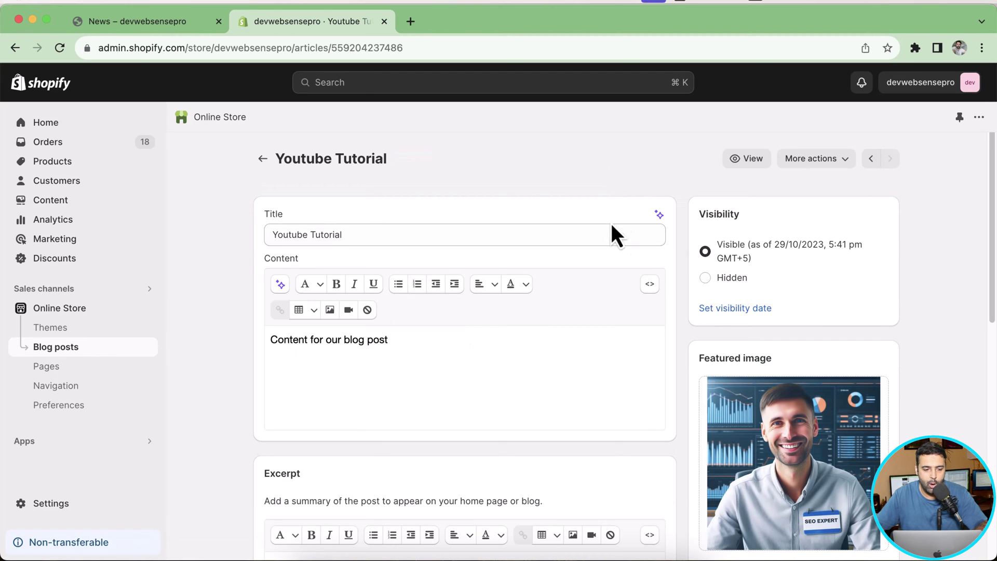
left_click(147, 24)
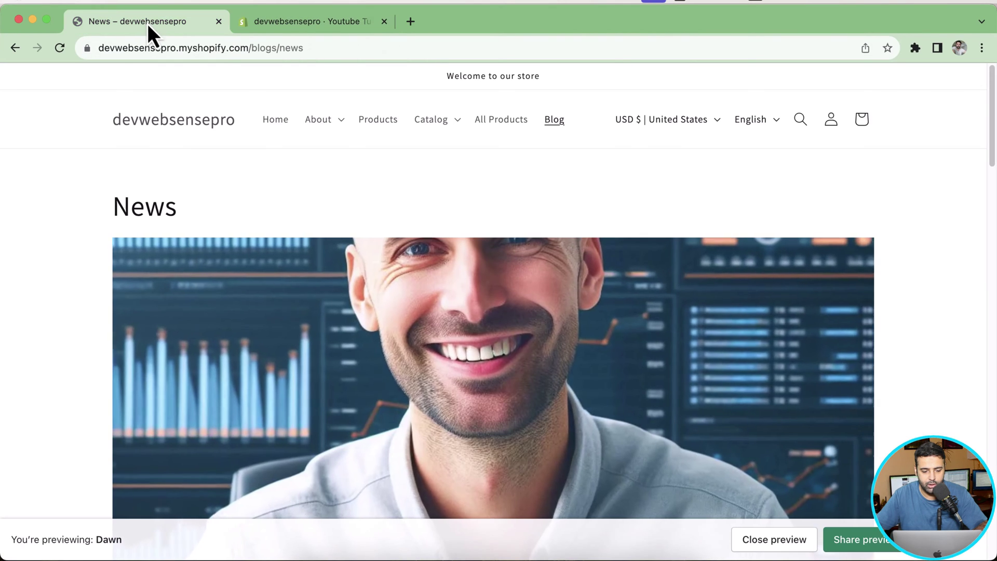
scroll(148, 24, "down", 10)
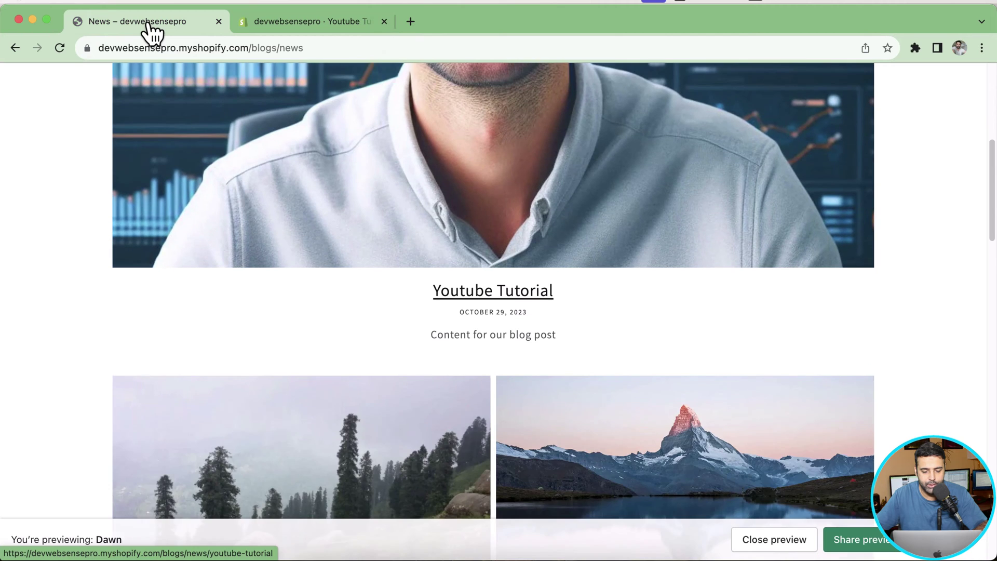
scroll(151, 31, "down", 2)
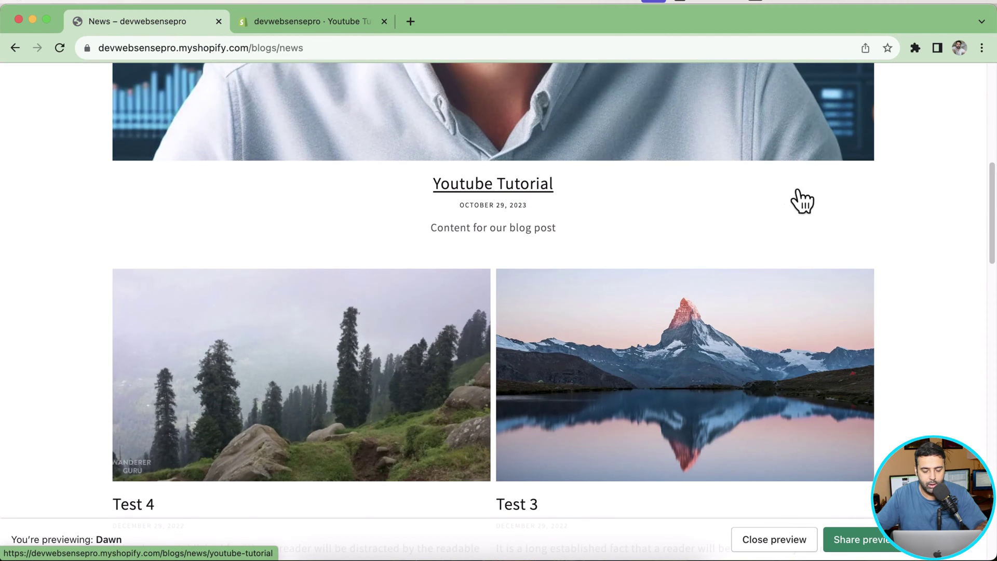
scroll(810, 203, "down", 13)
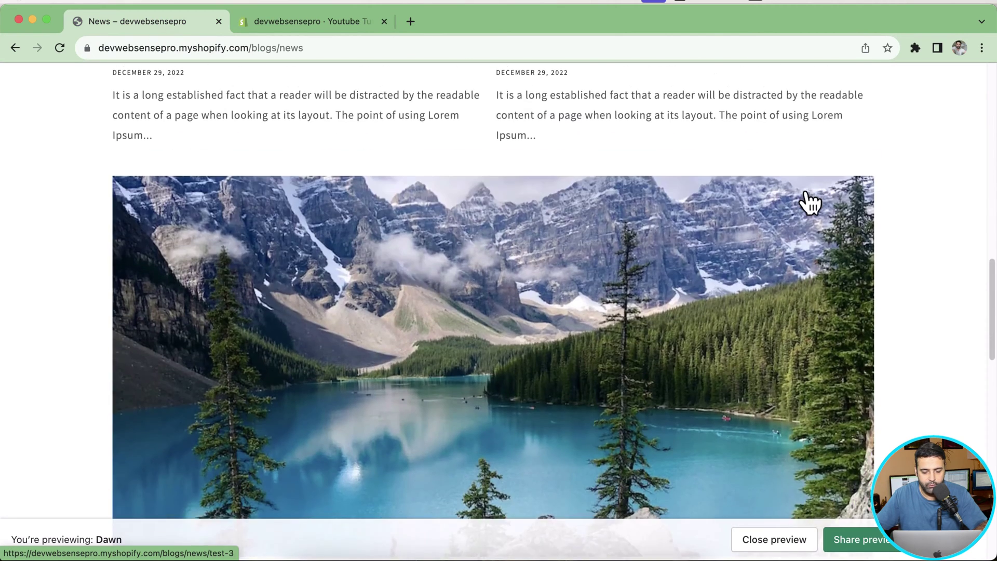
scroll(792, 263, "down", 8)
scroll(790, 263, "up", 15)
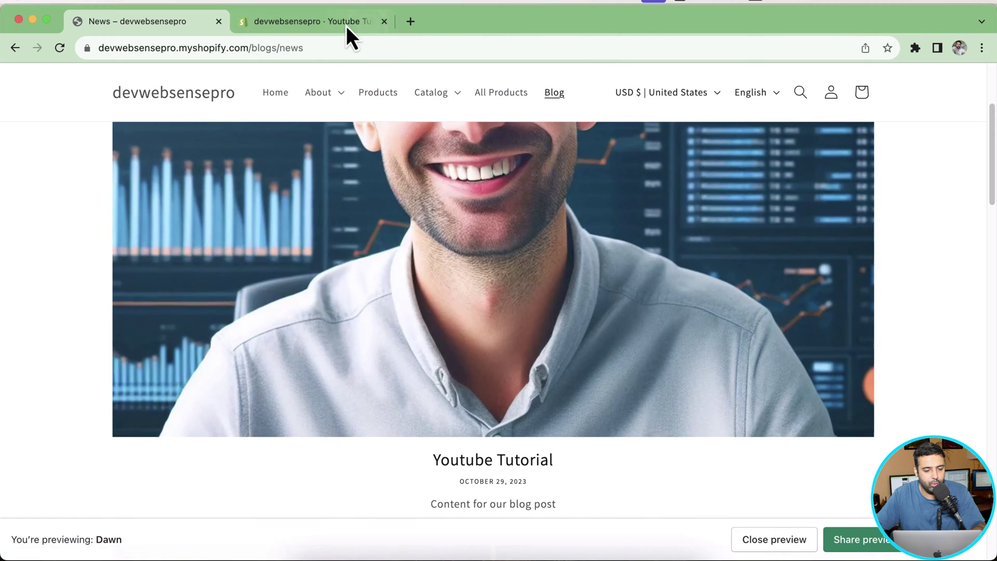
left_click(346, 23)
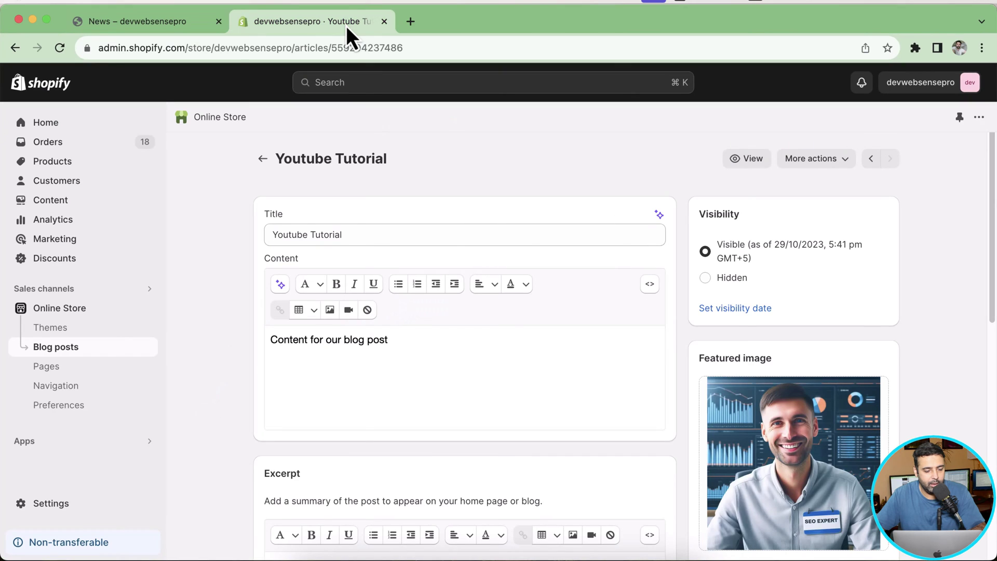
- Customize the Dawn theme and switch the editor to the Blogs > Default blog template
left_click(111, 311)
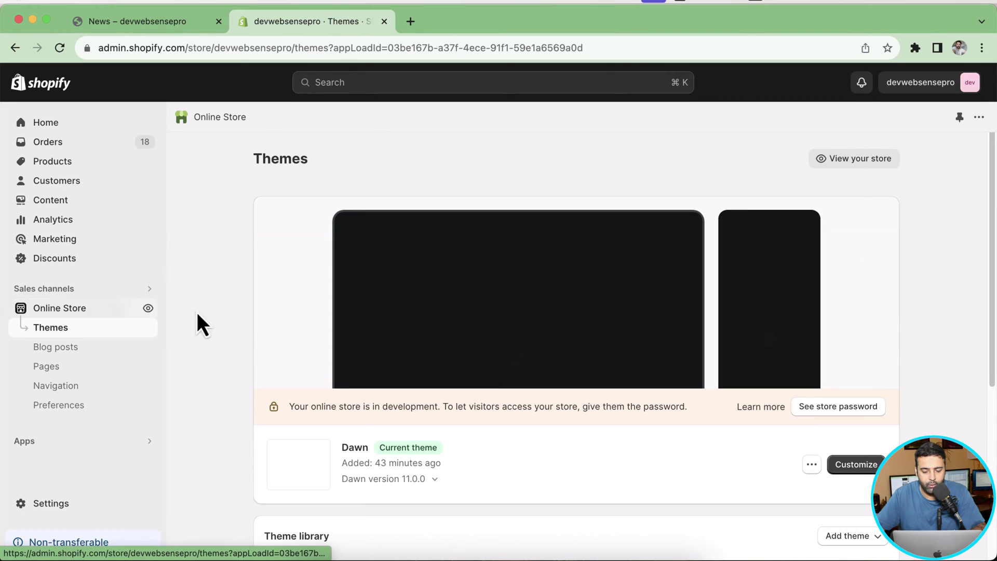
scroll(483, 327, "down", 3)
left_click(877, 352)
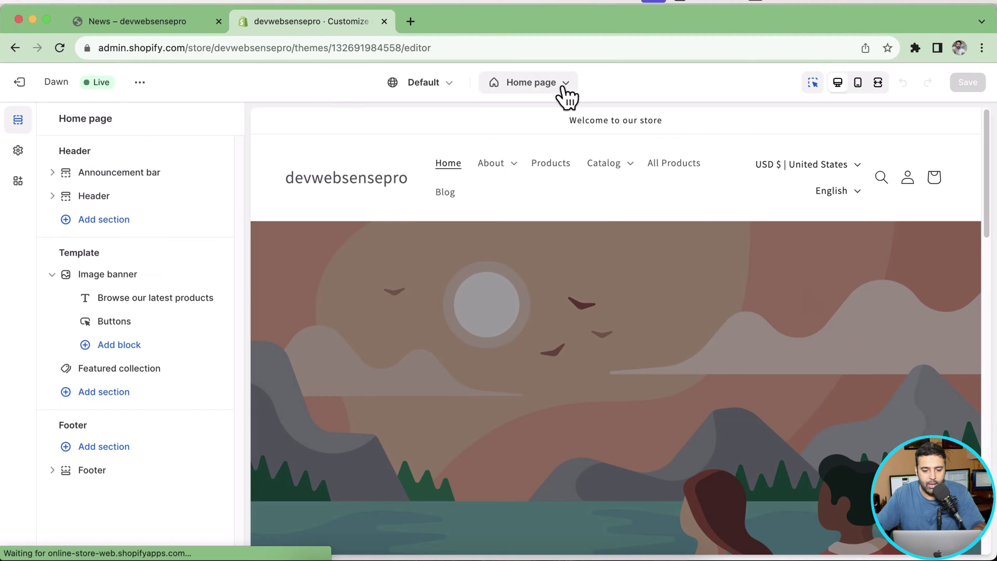
left_click(566, 88)
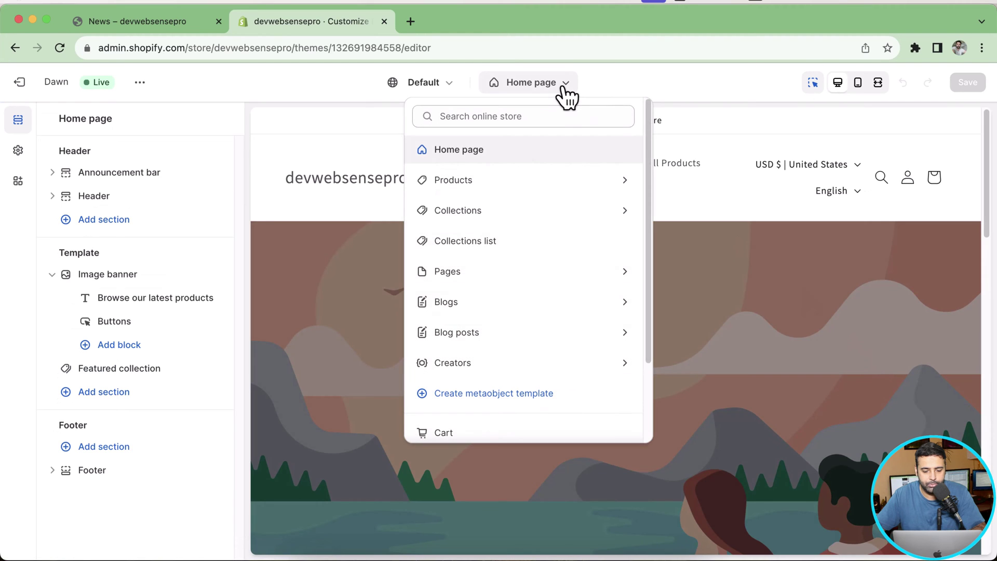
left_click(527, 303)
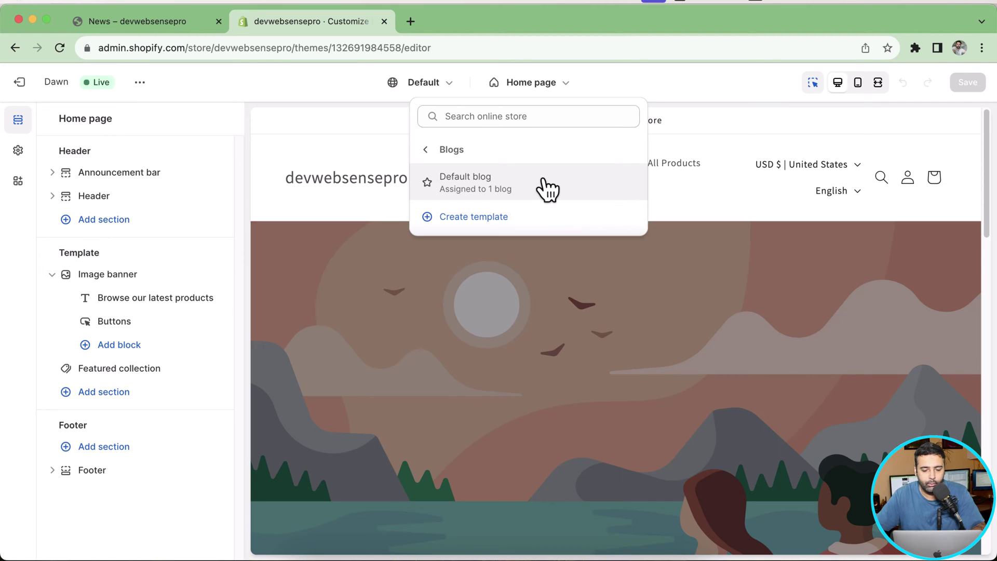
left_click(547, 189)
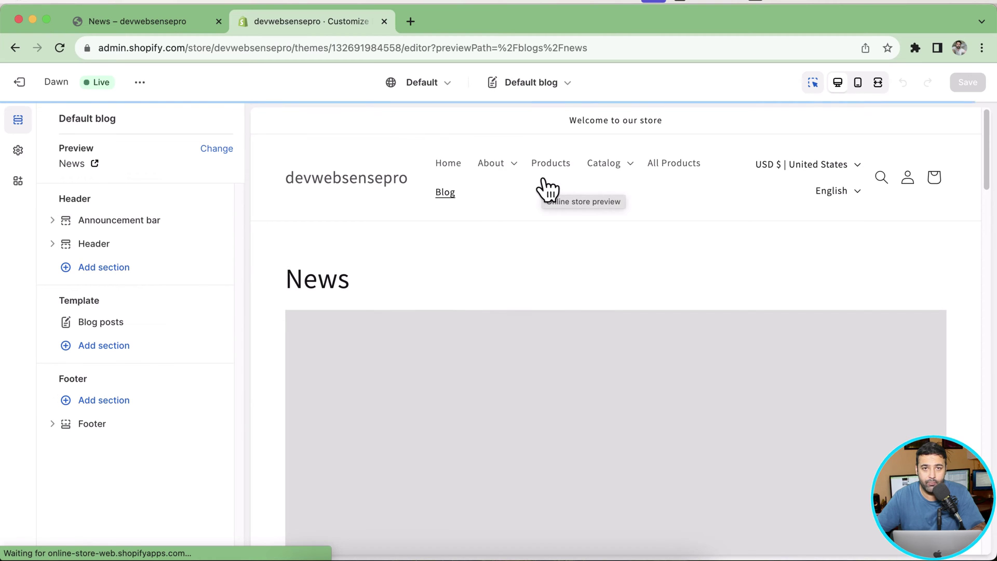
- Open the Blog posts section settings of the Default blog template
scroll(546, 187, "down", 10)
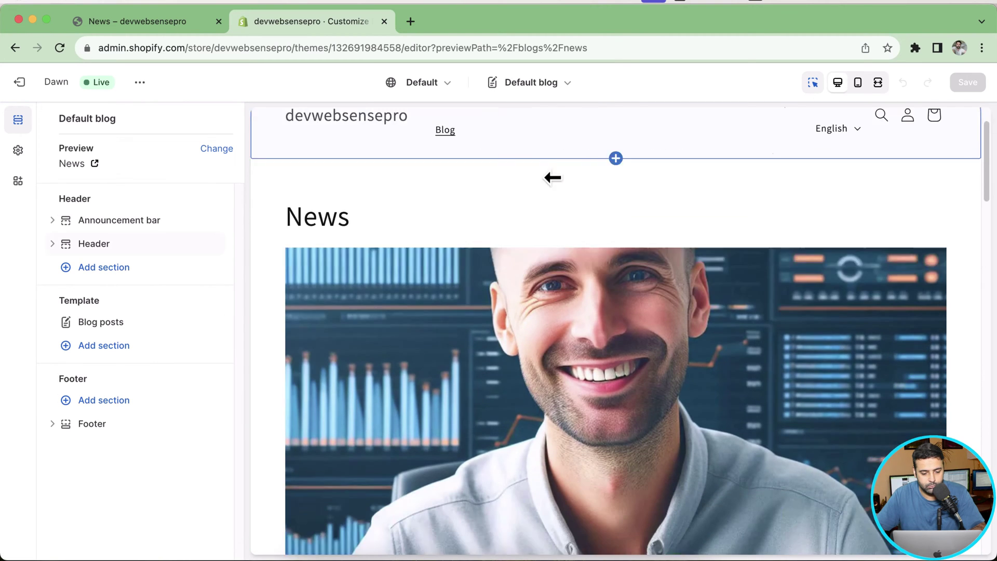
scroll(888, 224, "down", 10)
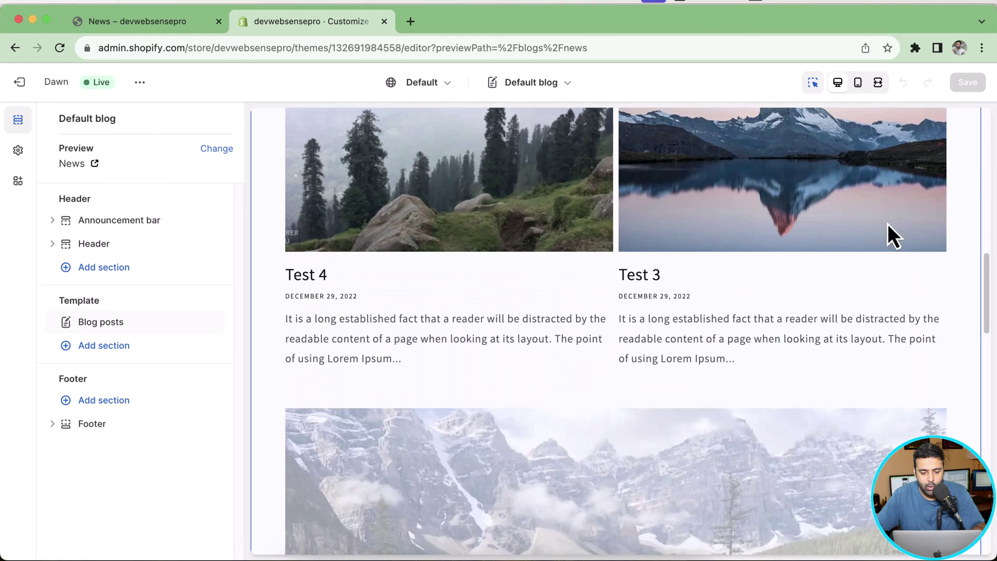
scroll(873, 287, "up", 8)
scroll(874, 293, "up", 10)
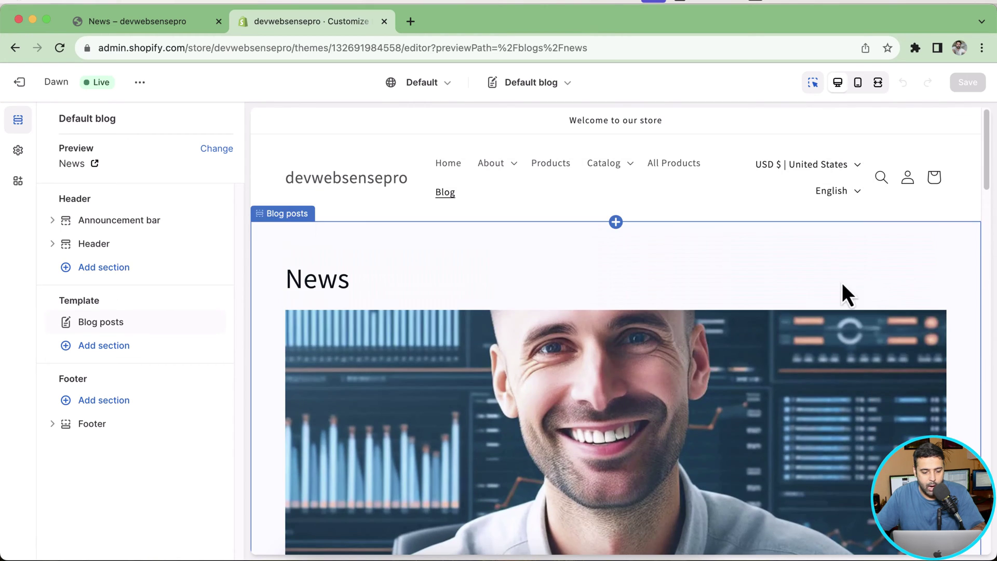
mouse_move(123, 329)
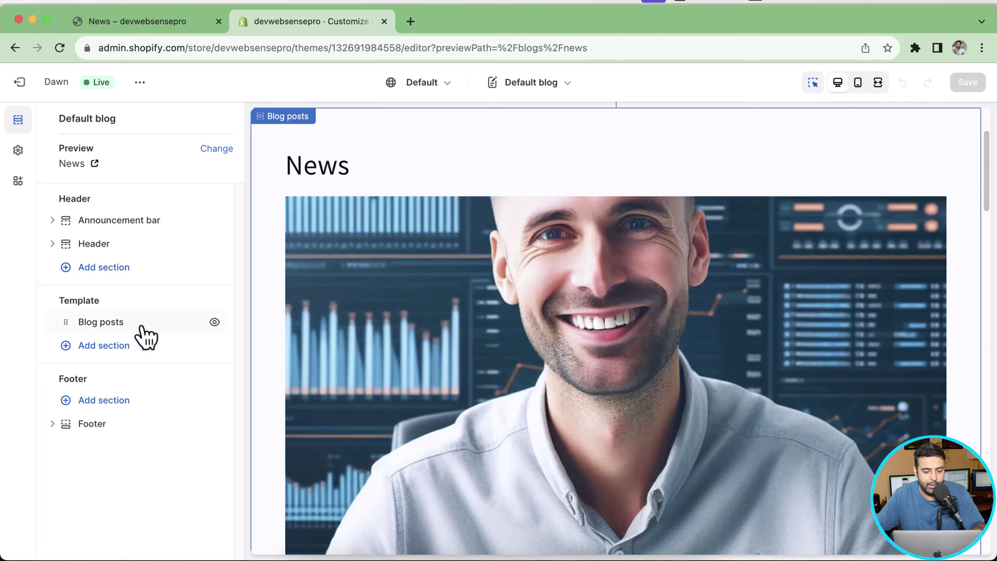
left_click(140, 324)
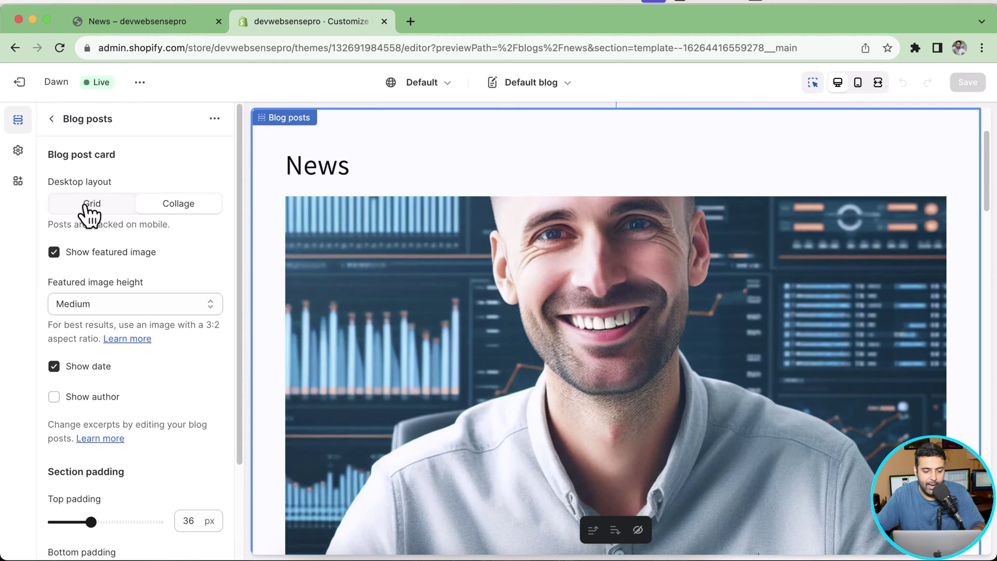
- Set the Blog posts section's desktop layout to Grid
scroll(84, 206, "down", 2)
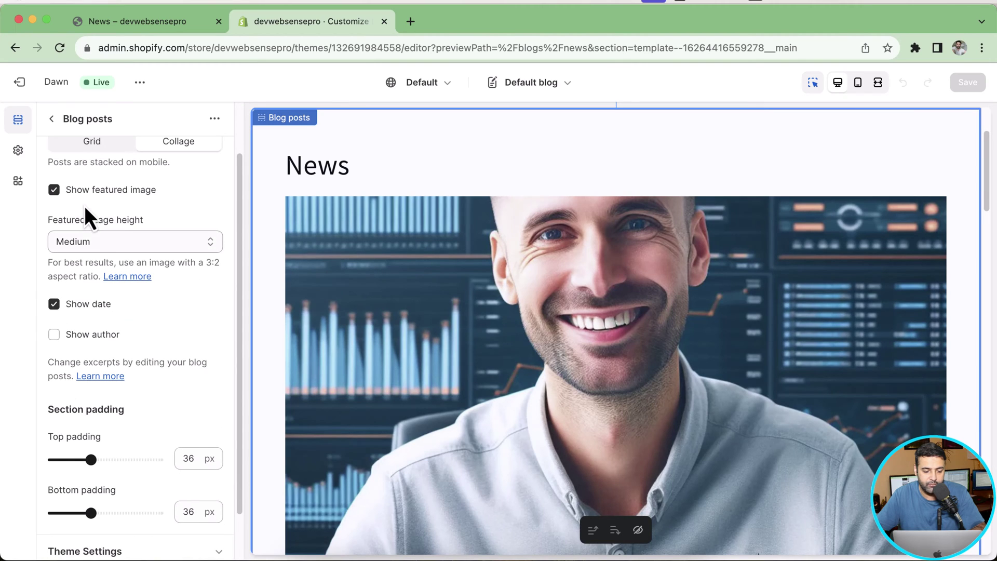
scroll(84, 206, "down", 1)
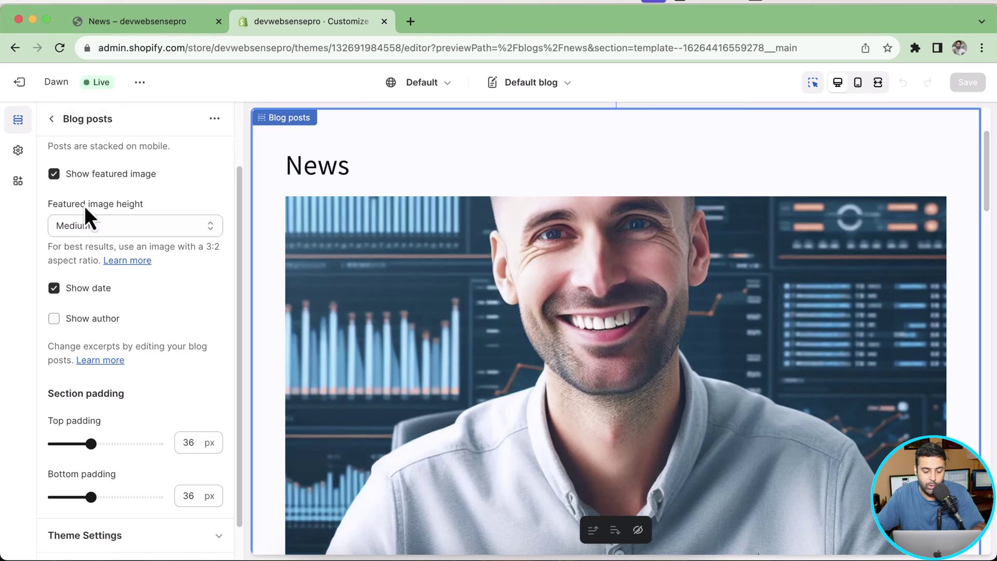
scroll(133, 302, "down", 2)
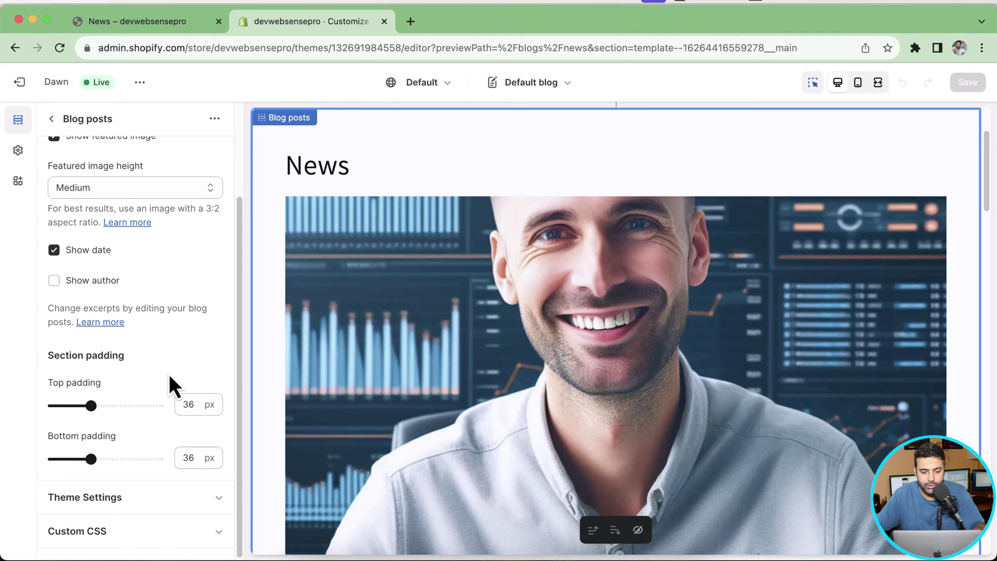
scroll(169, 384, "up", 5)
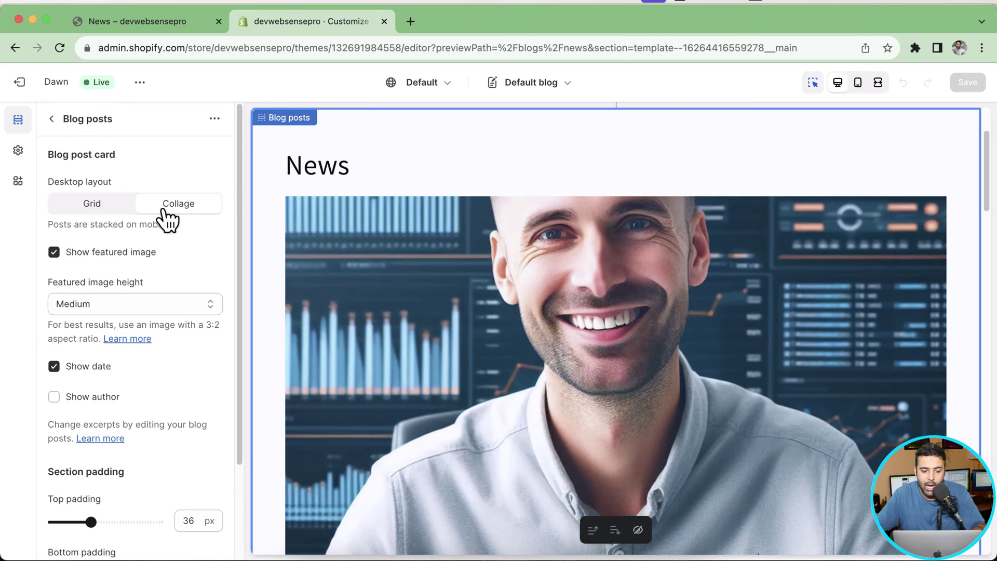
left_click(102, 209)
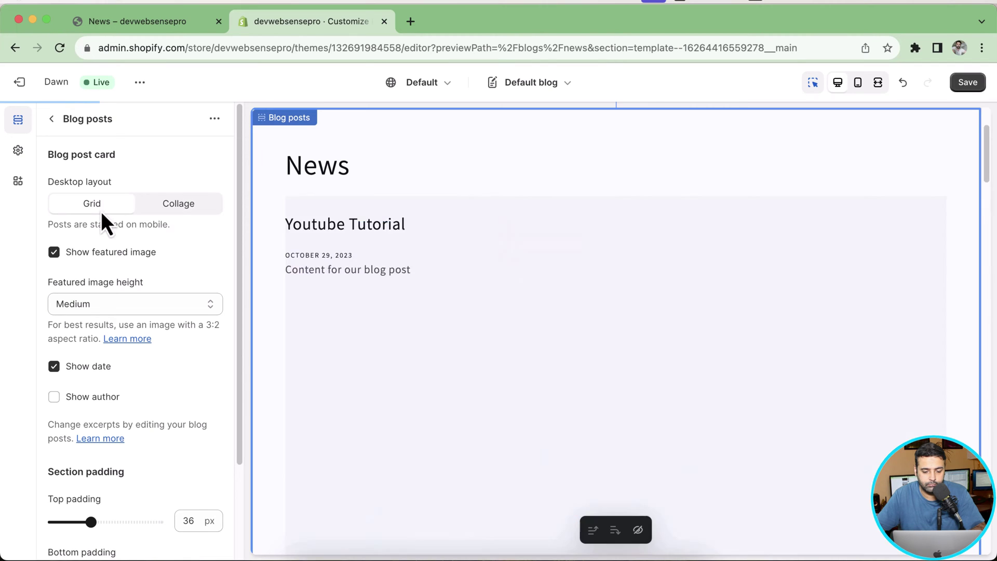
scroll(909, 357, "down", 8)
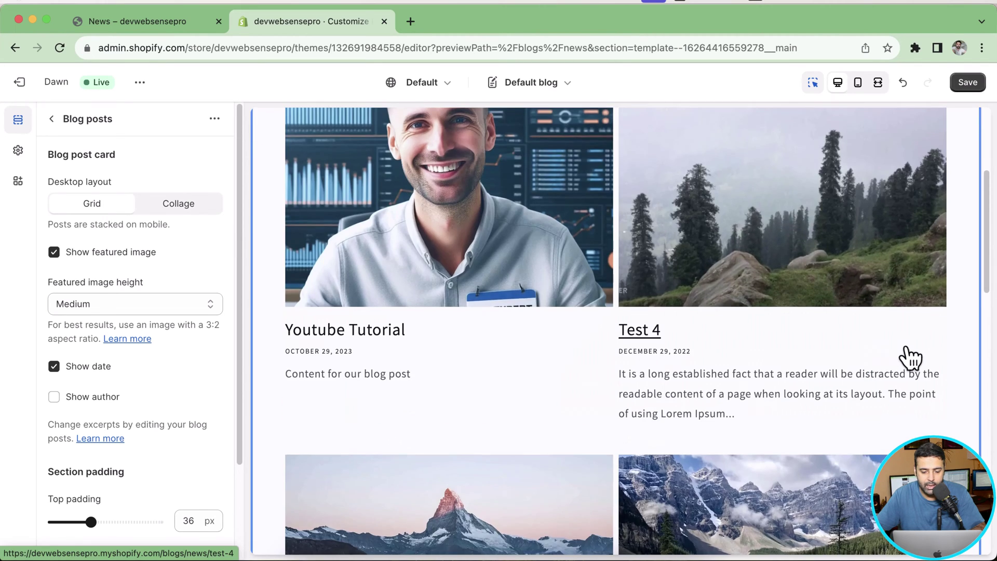
scroll(911, 358, "up", 12)
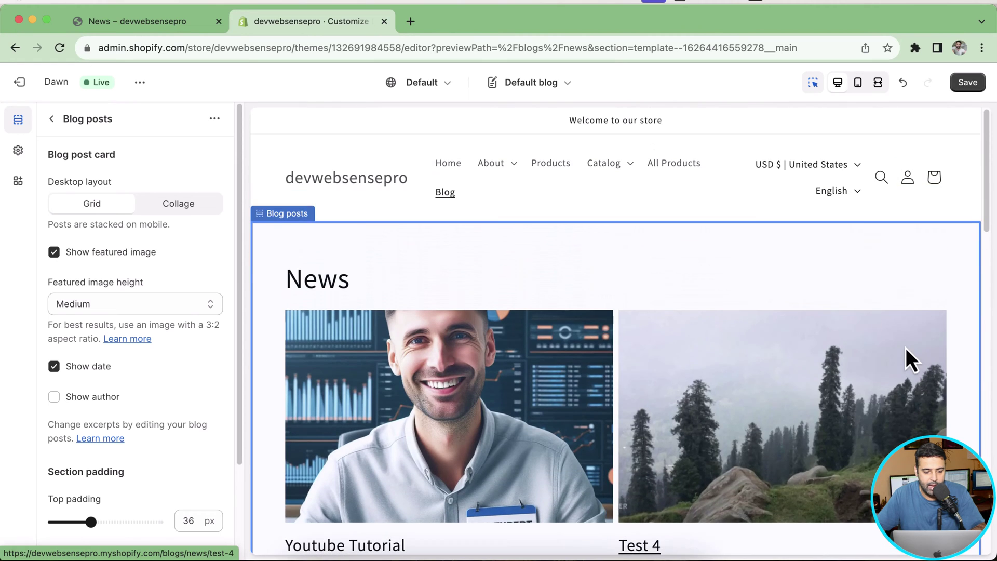
- Keep featured image height at Medium, turn on Show author, and save the theme
left_click(167, 303)
left_click(165, 287)
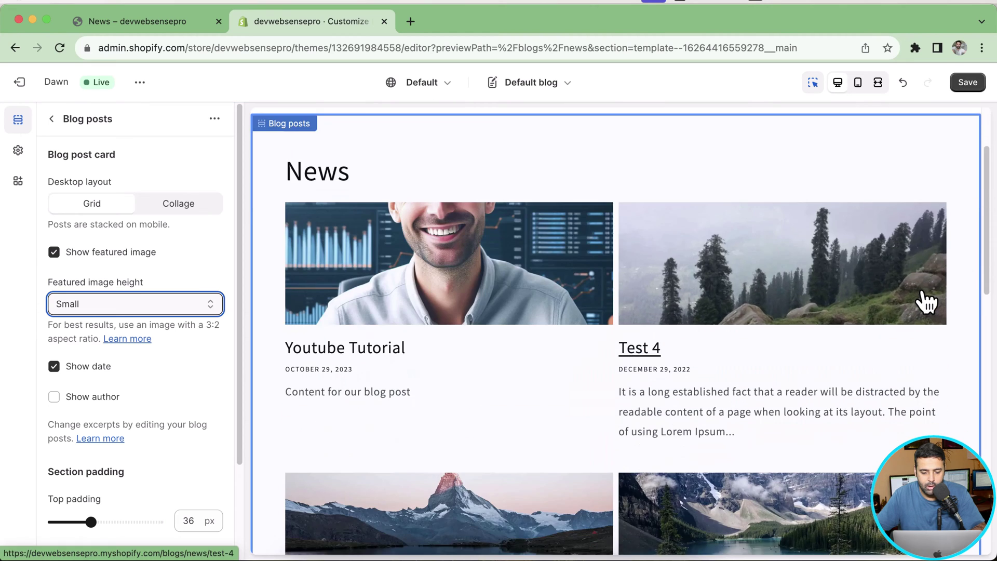
scroll(925, 302, "up", 3)
left_click(192, 312)
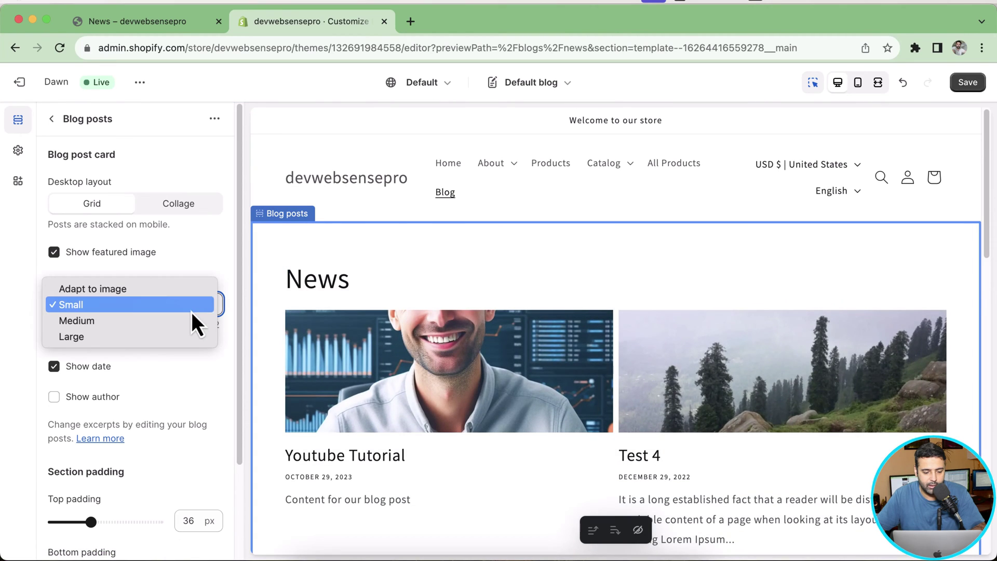
left_click(173, 322)
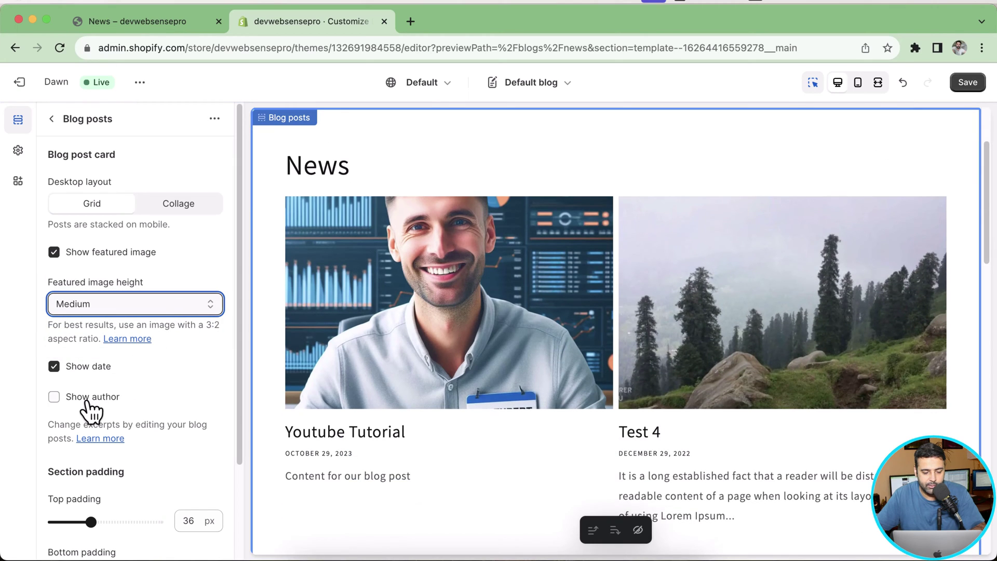
left_click(89, 403)
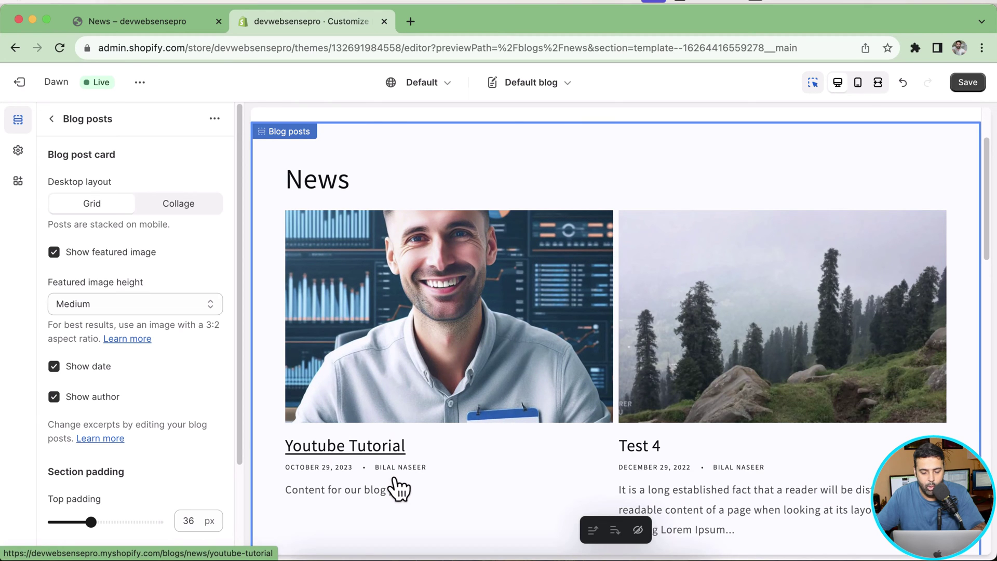
left_click(968, 83)
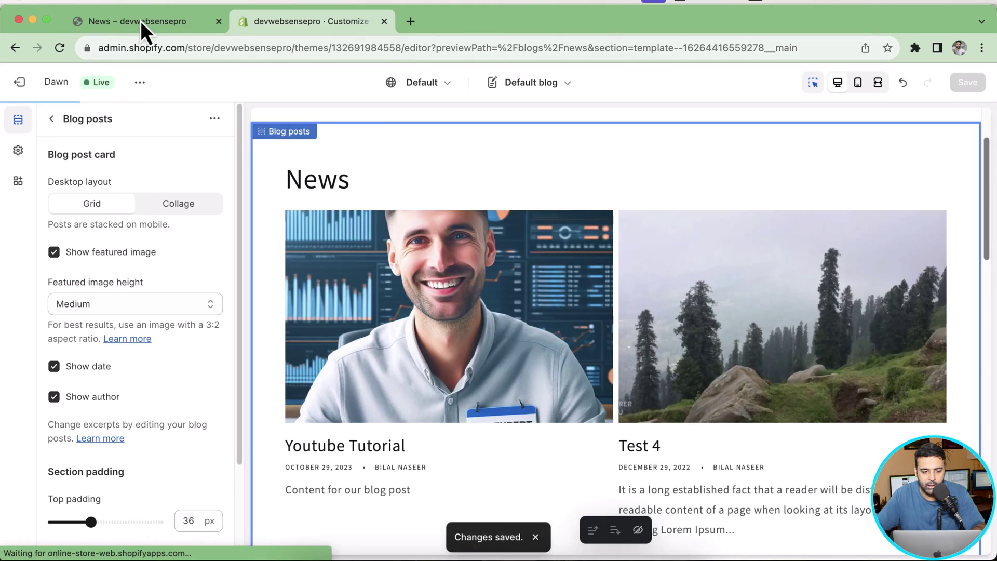
left_click(133, 21)
- Reload the storefront News page to check Youtube Tutorial and Test 4 side by side with author bylines
left_click(59, 48)
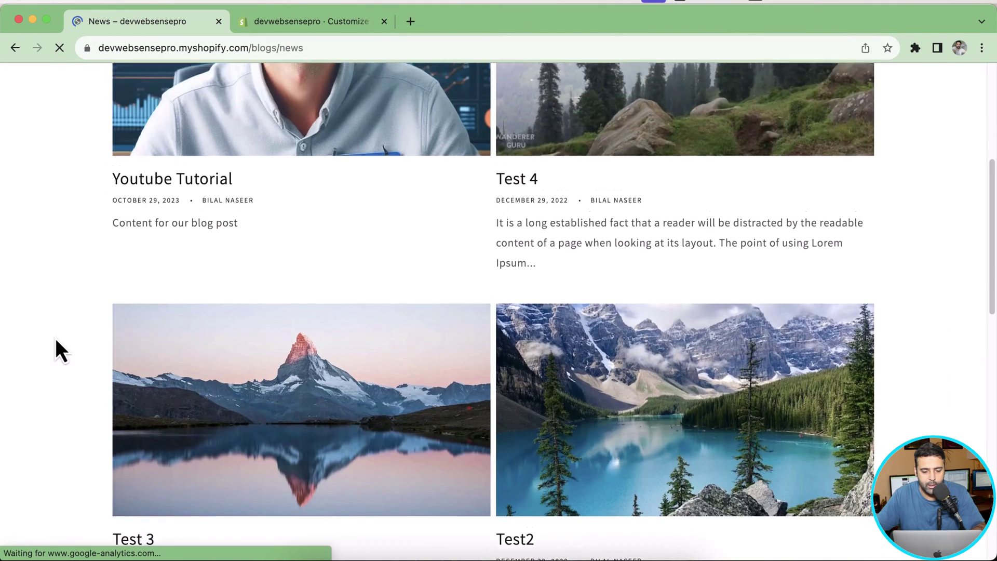
scroll(55, 338, "down", 10)
scroll(56, 338, "up", 10)
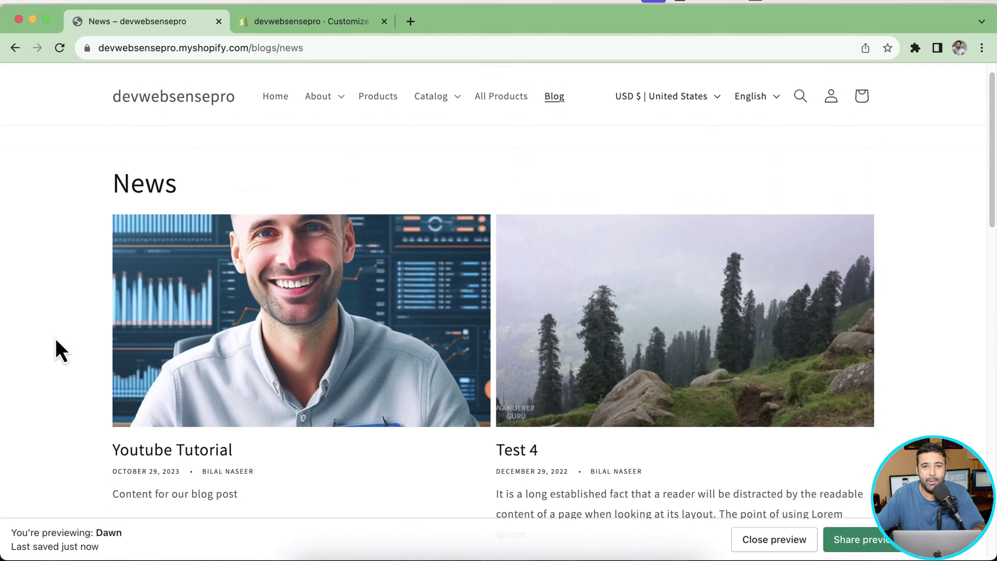
scroll(55, 338, "up", 1)
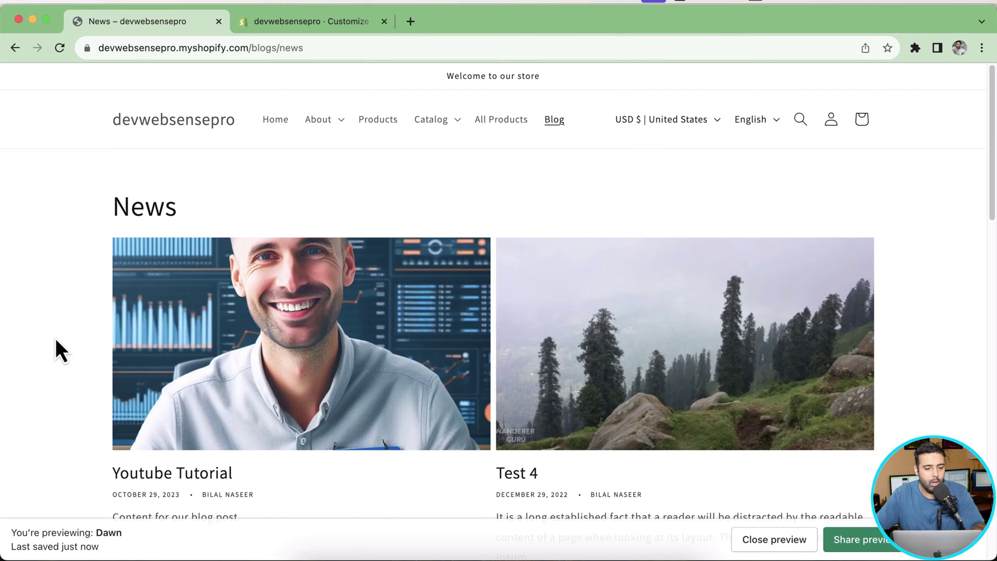
left_click(287, 26)
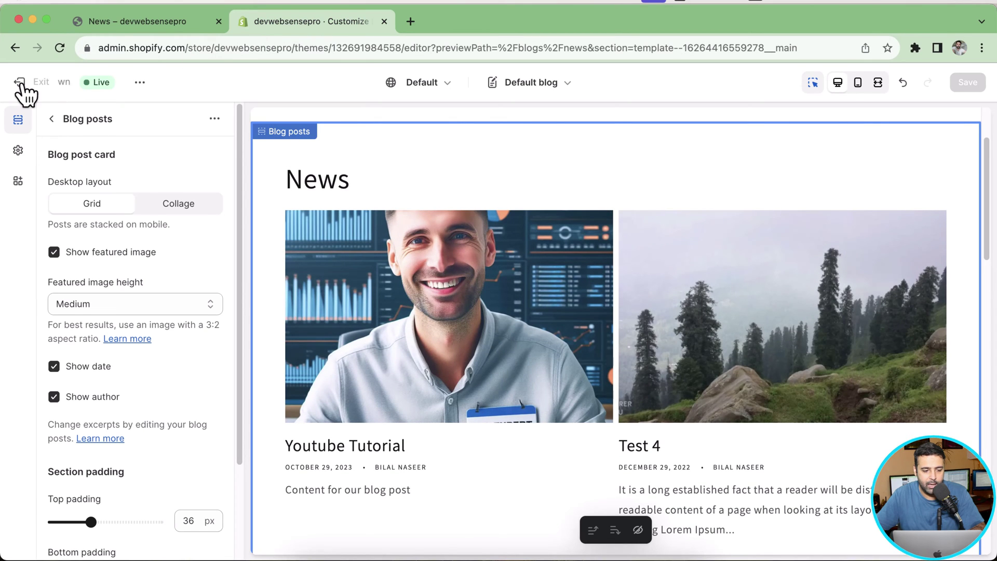
- Exit the theme editor and open Manage blogs from the Blog posts list
left_click(22, 85)
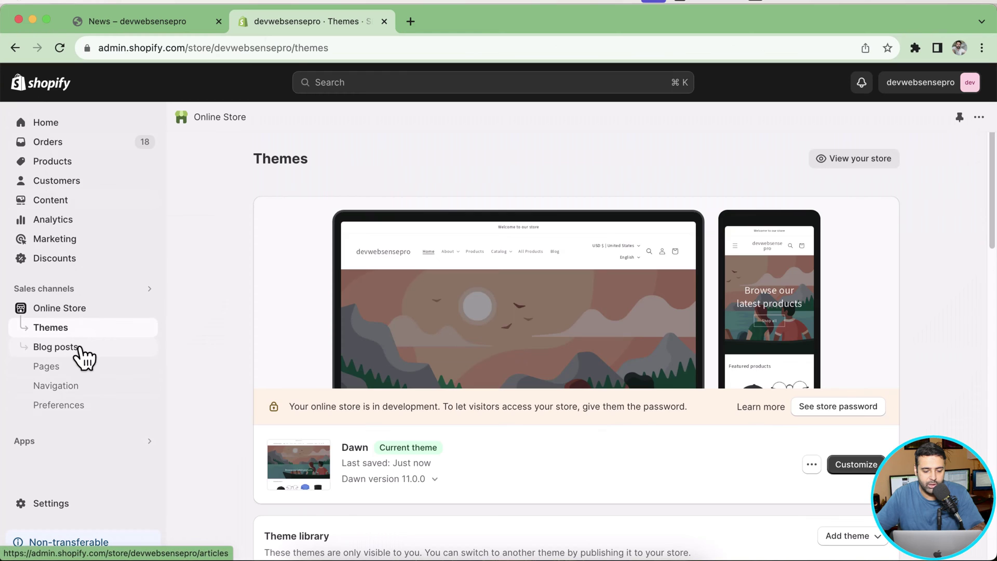
left_click(80, 349)
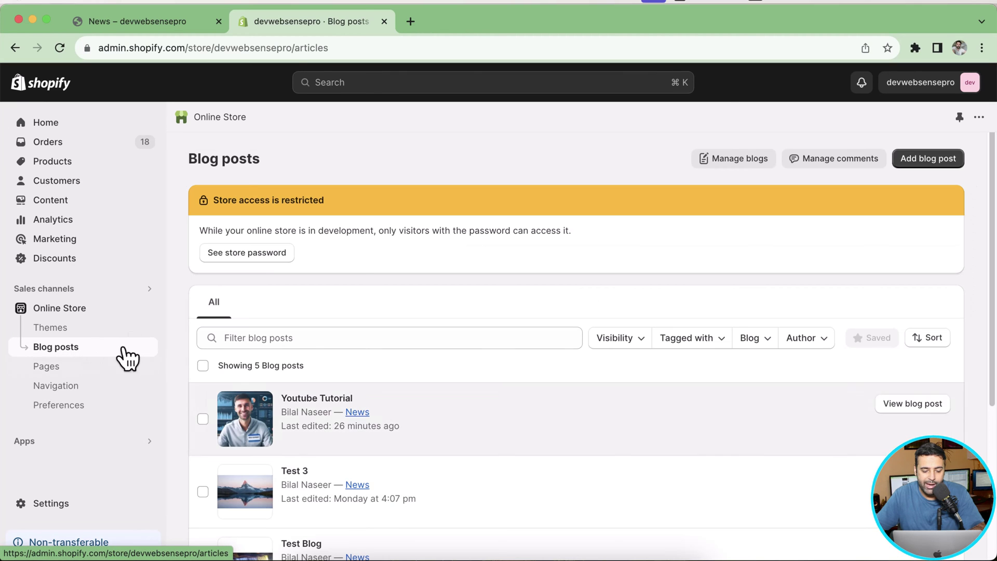
scroll(447, 351, "down", 1)
scroll(519, 363, "down", 5)
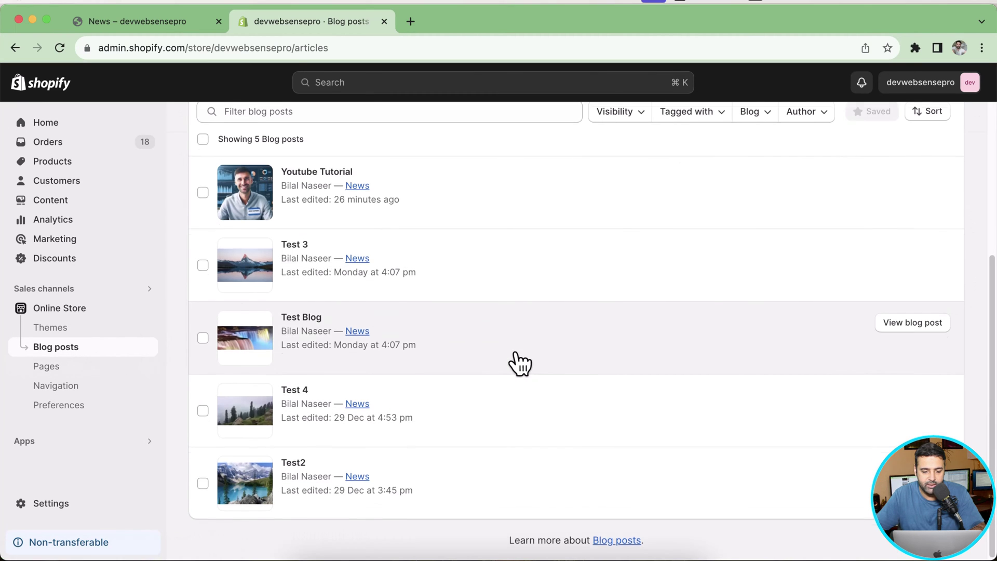
scroll(519, 364, "up", 5)
left_click(736, 165)
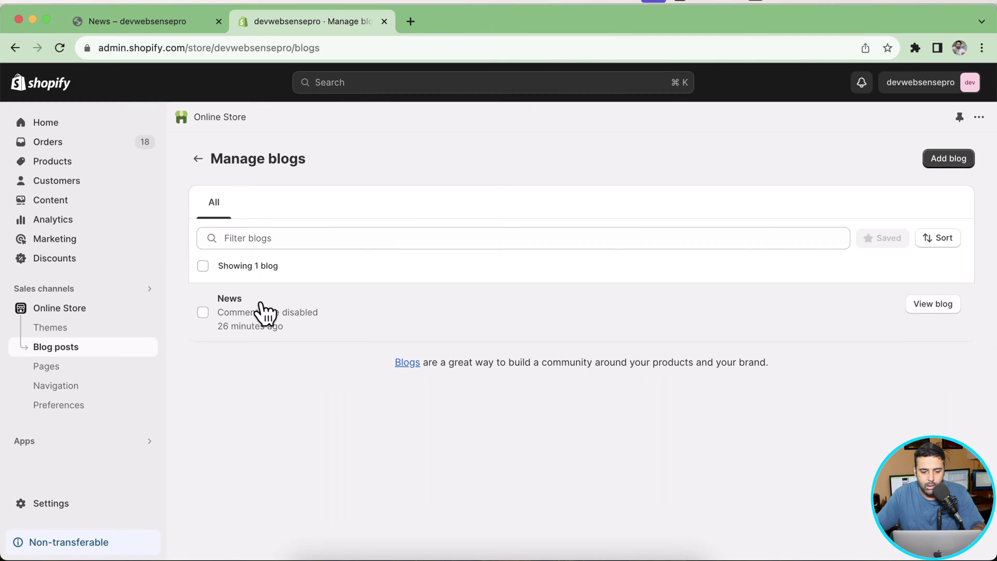
- Add a blog titled 'Best Seller' with comments allowed and auto-published, and save it
left_click(959, 164)
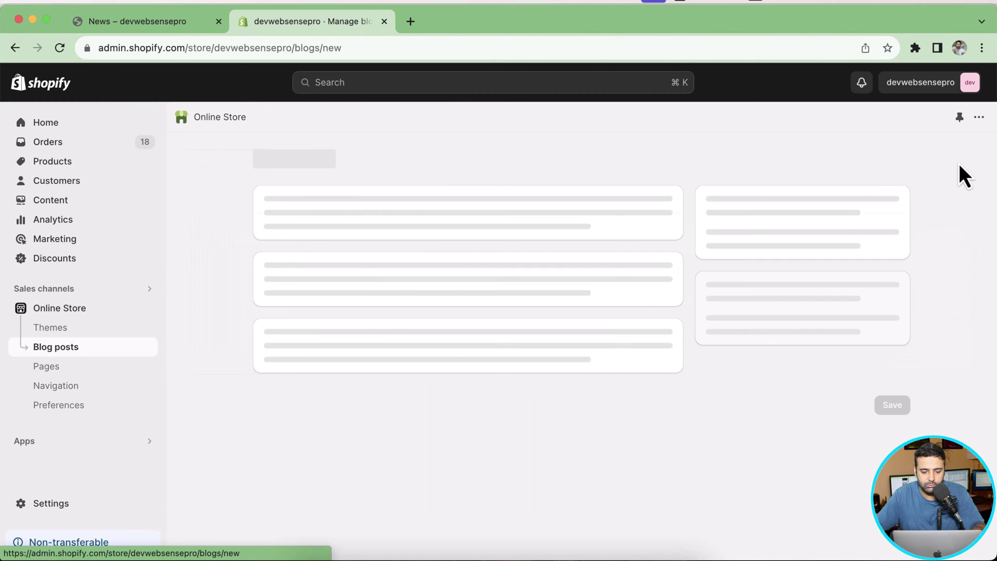
left_click(373, 255)
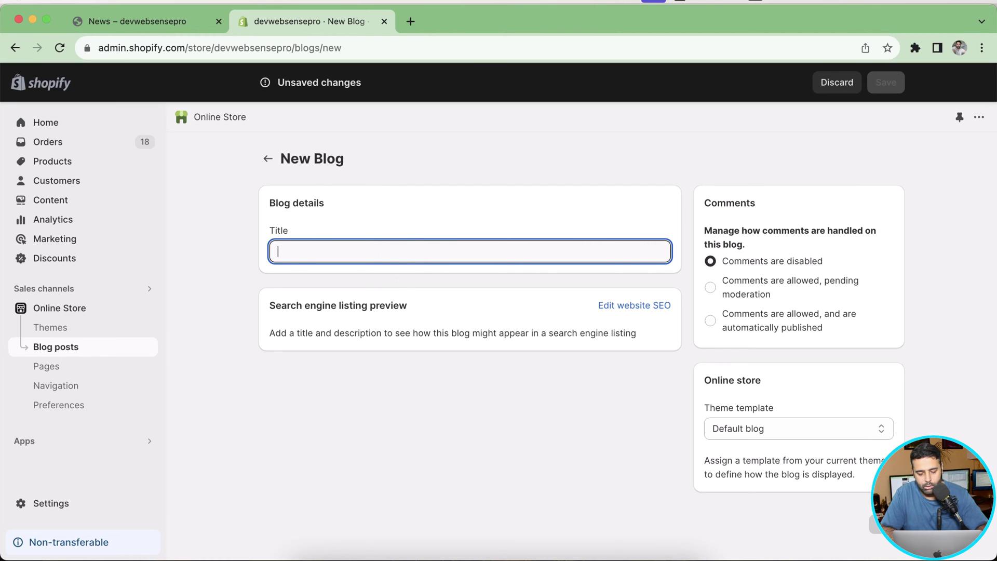
type("Best Seller")
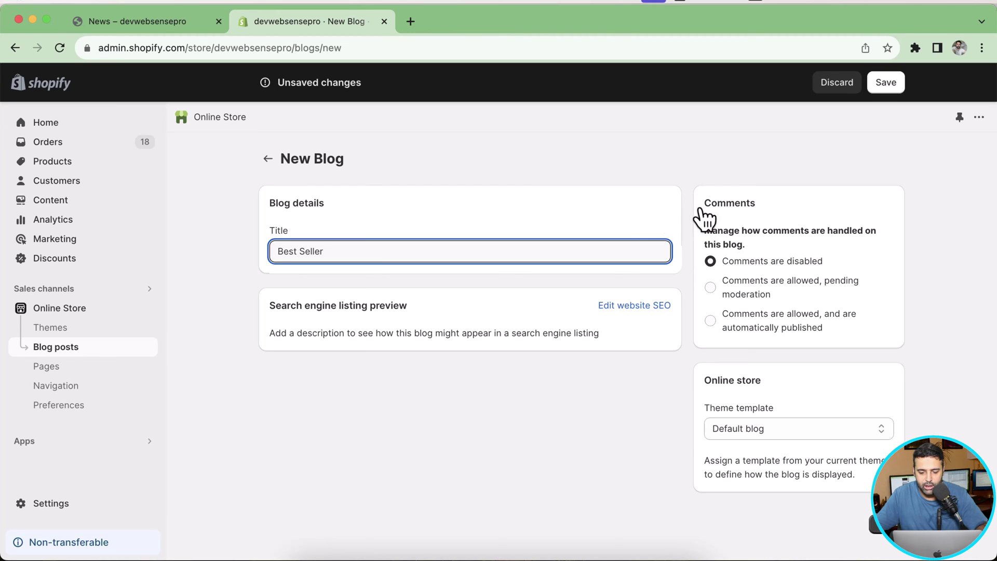
left_click_drag(707, 205, 759, 206)
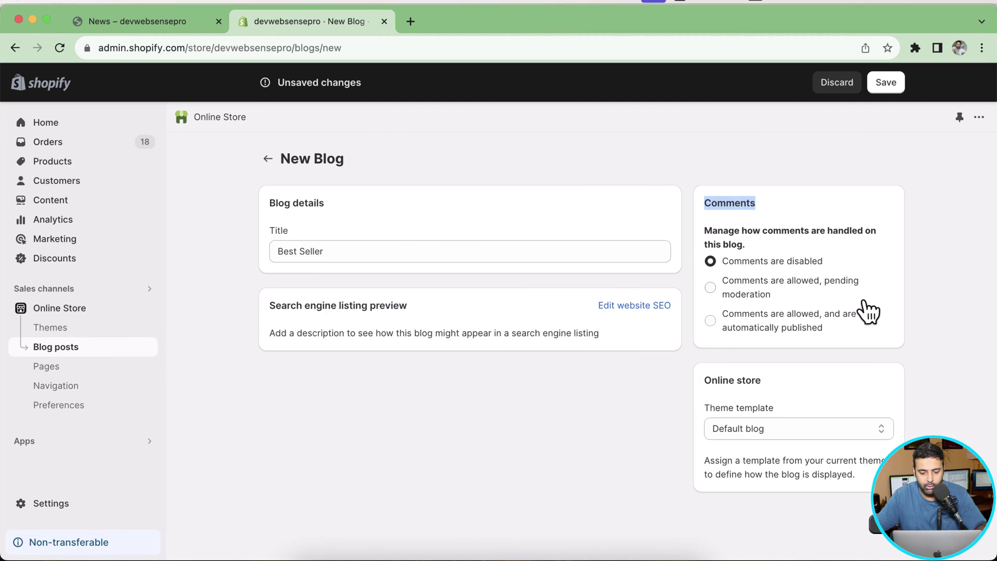
left_click(727, 296)
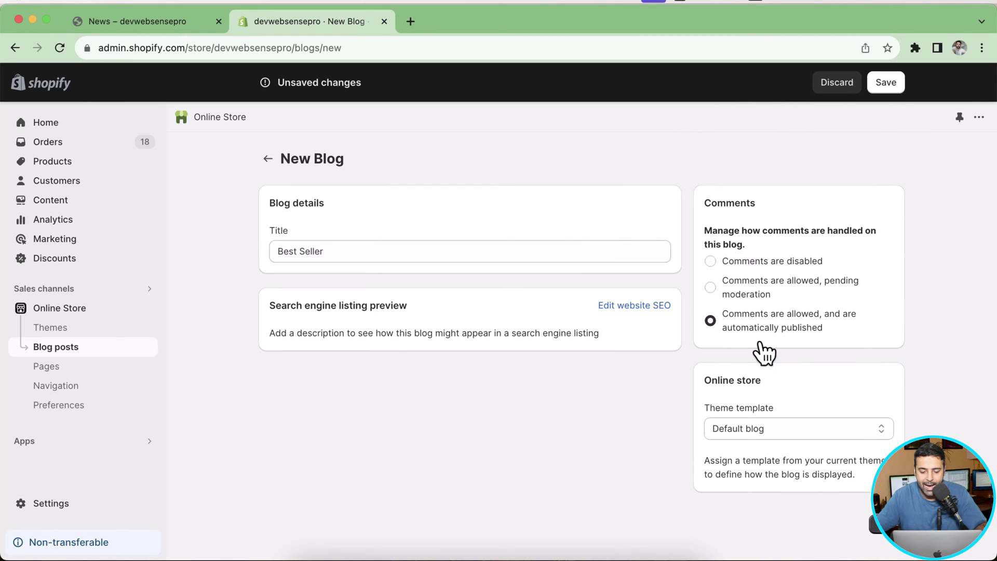
left_click(882, 84)
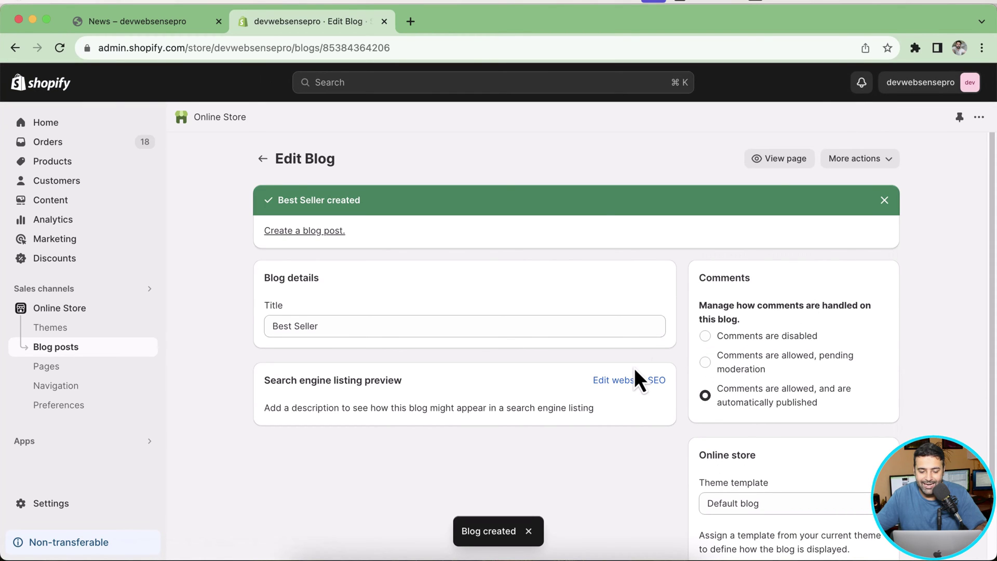
- Start a Best Seller post titled 'Best Seller Blog Post 1' with short body text
left_click(308, 231)
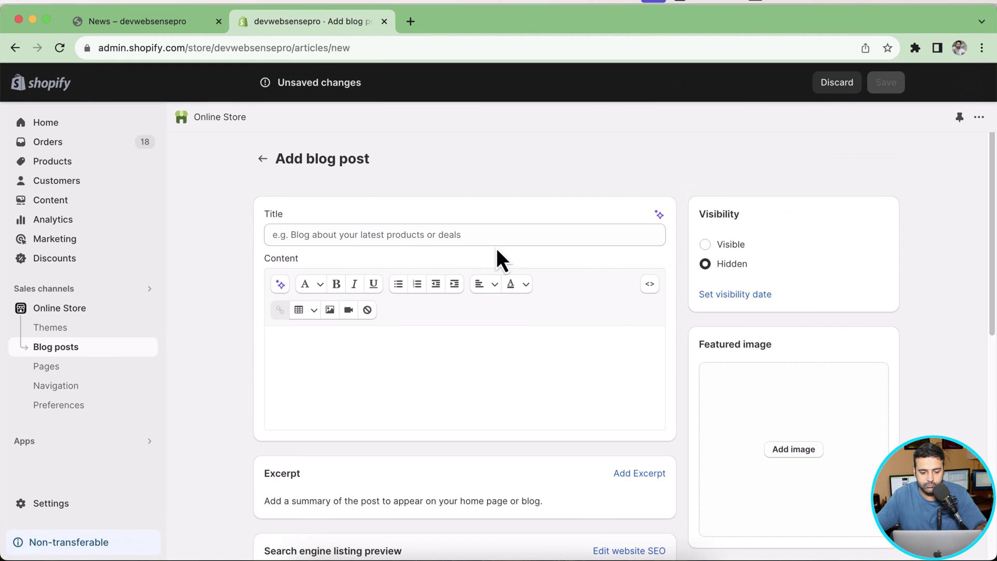
left_click(496, 233)
type("Best Seller Blog Post 1")
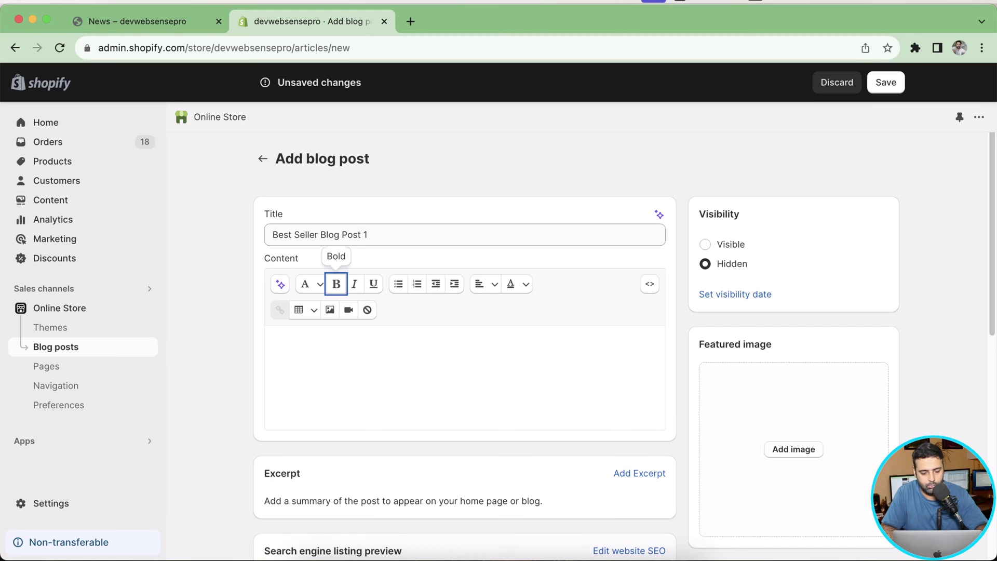
left_click(436, 379)
type("Best Seller Blog Post Content")
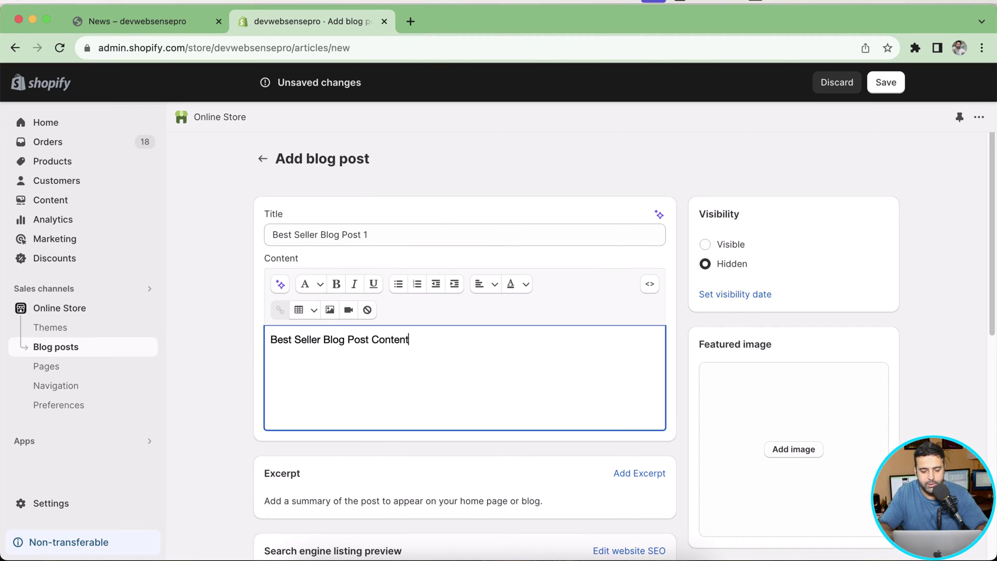
scroll(436, 380, "down", 1)
scroll(520, 400, "up", 1)
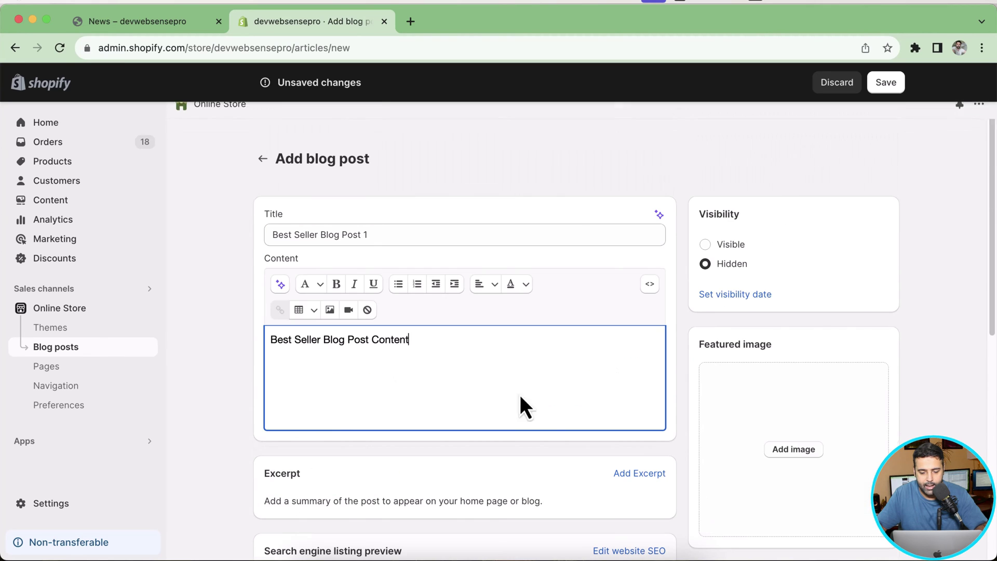
- Add the night-scene news illustration jpeg as featured image, make the post Visible, and save
left_click(801, 453)
key("Escape")
left_click(800, 456)
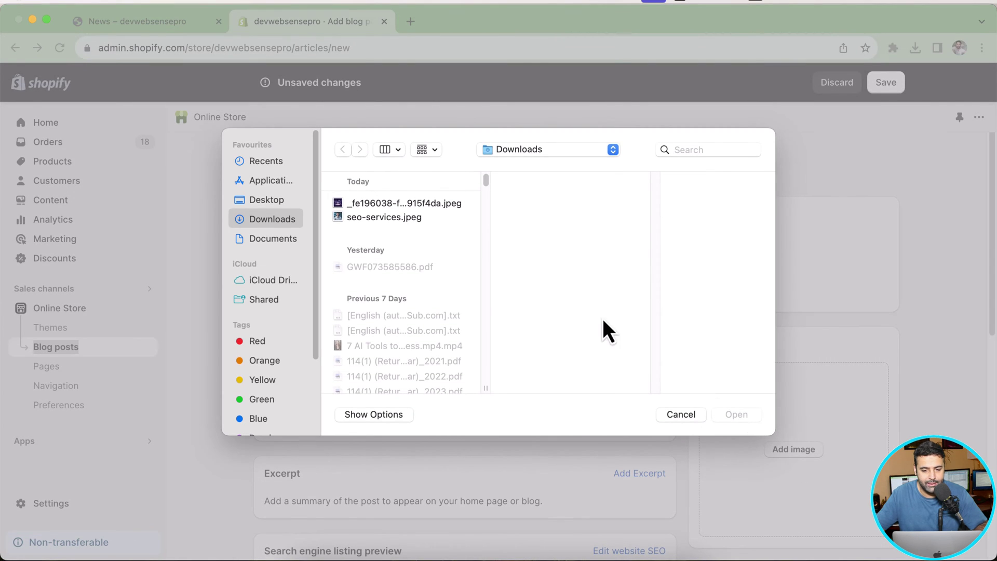
left_click(446, 209)
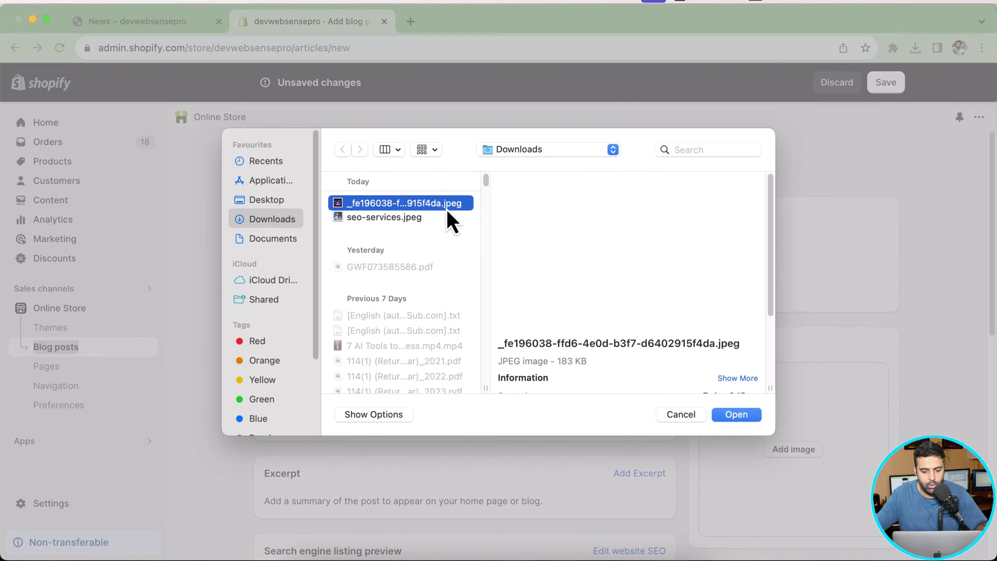
left_click(737, 415)
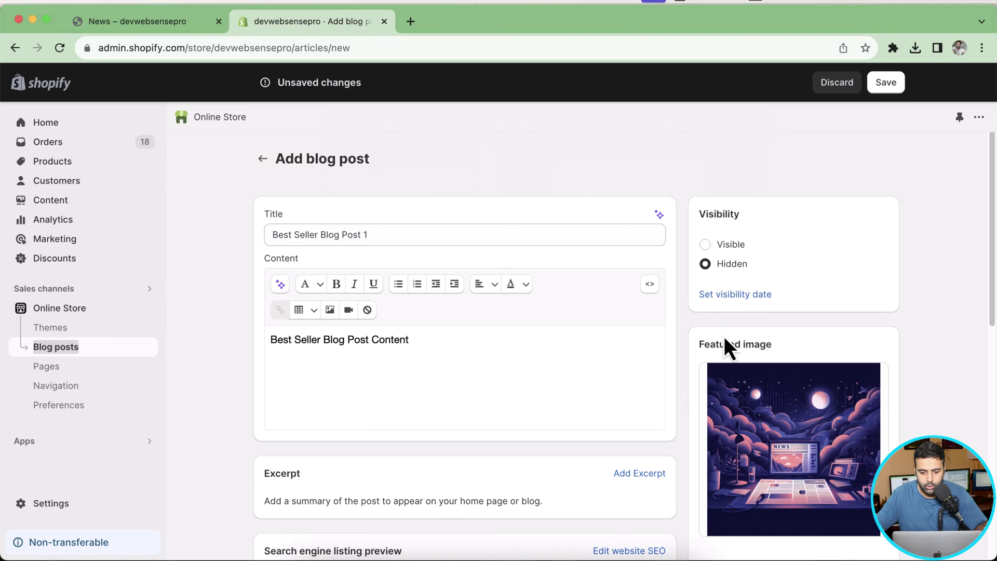
scroll(710, 235, "down", 1)
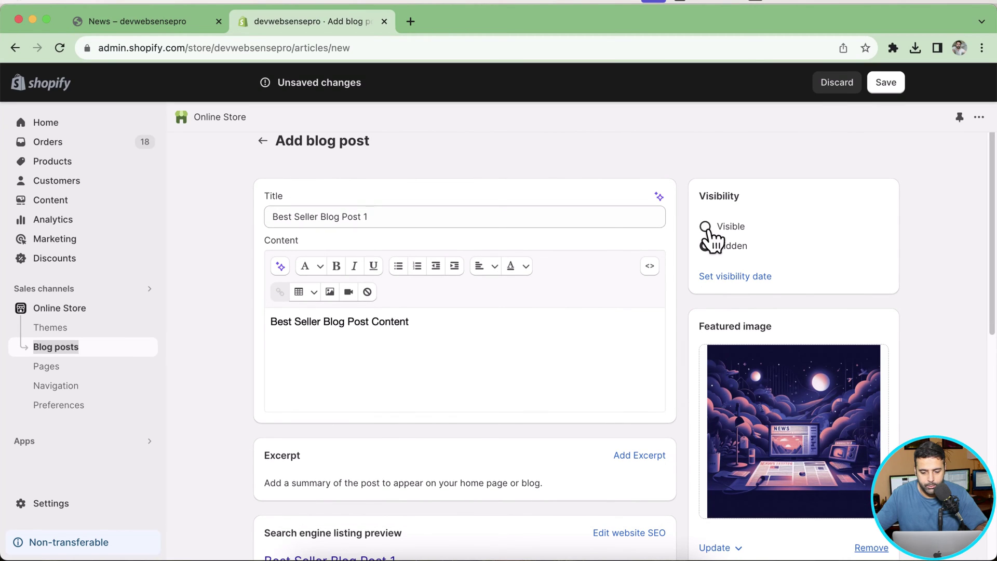
left_click(708, 229)
left_click(885, 88)
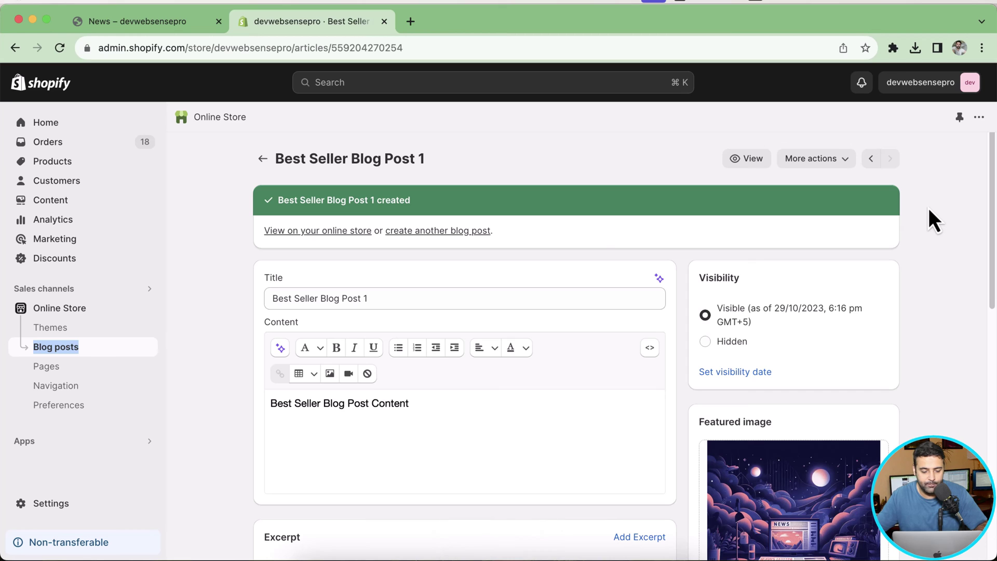
- Open Best Seller Blog Post 1 from the Blog posts list
left_click(57, 348)
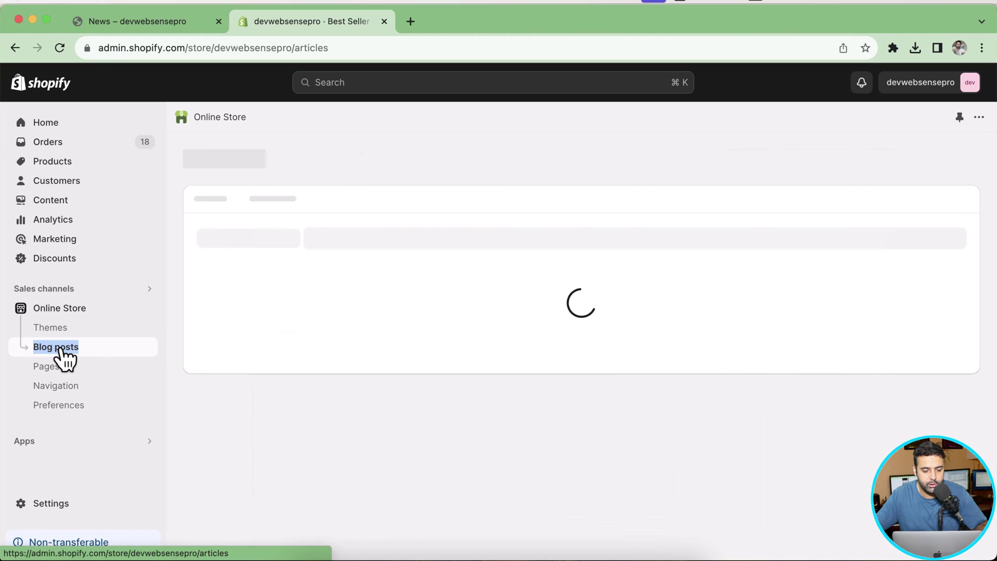
scroll(638, 136, "down", 6)
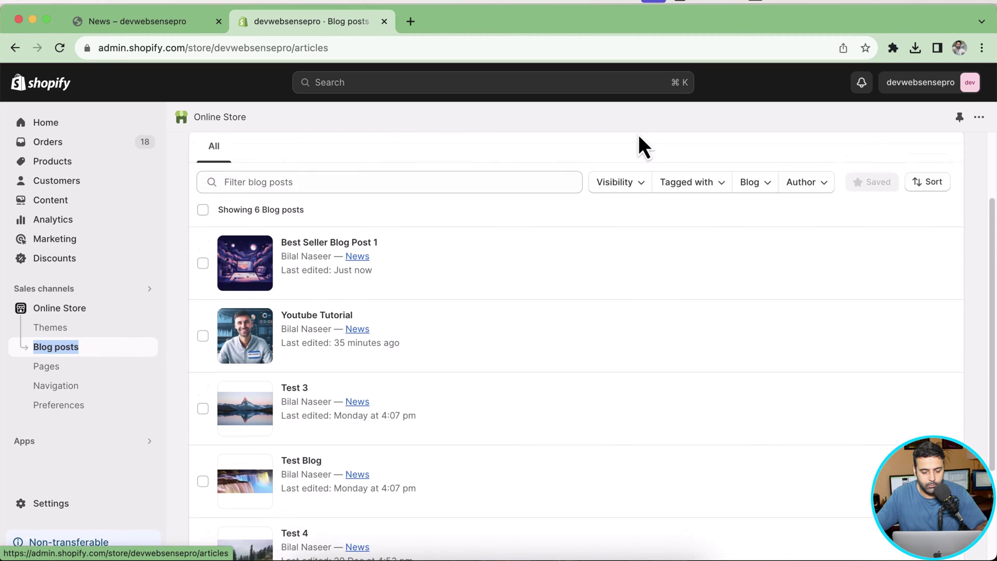
scroll(643, 144, "up", 6)
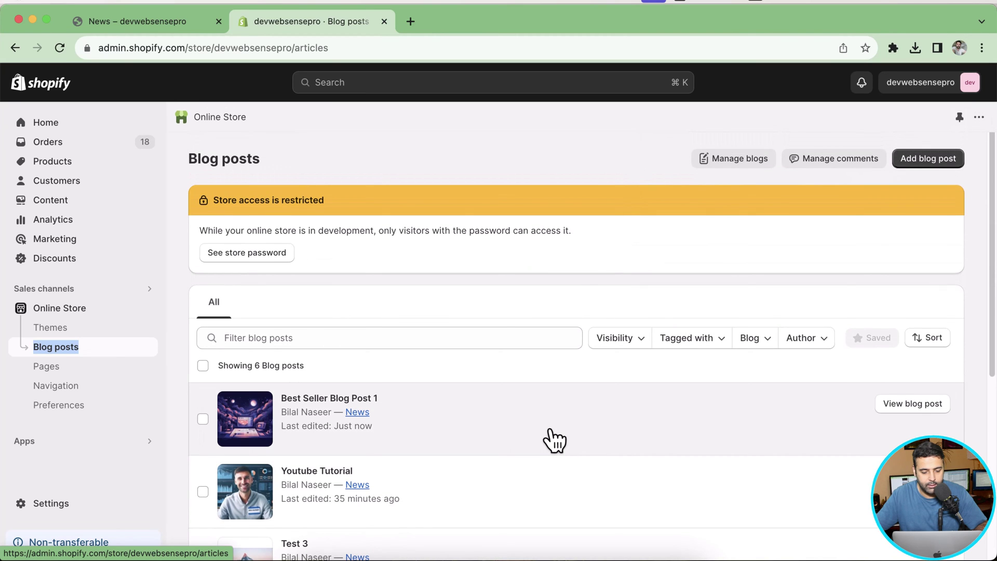
left_click(311, 408)
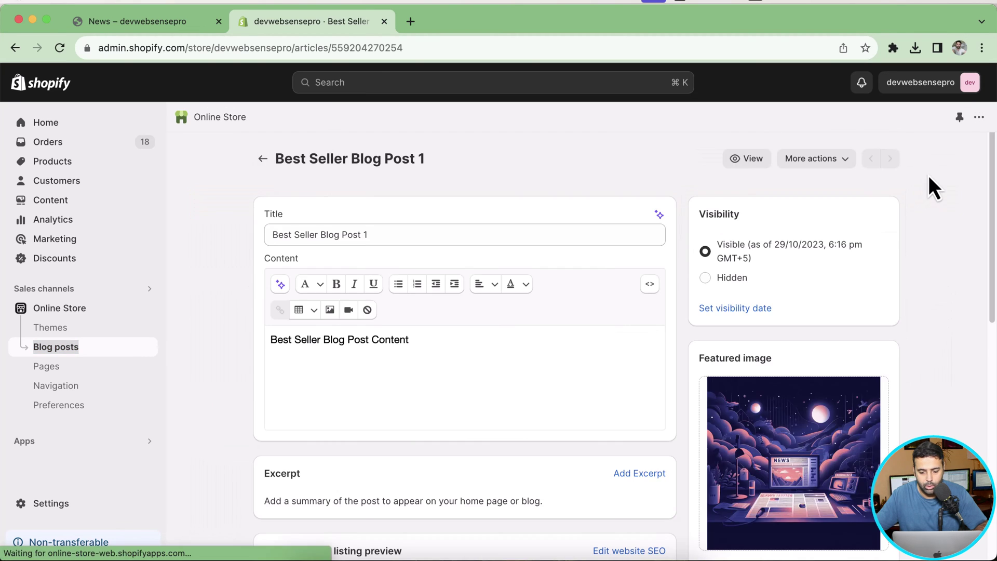
- Change the post's blog from News to Best Seller, save, and return to Blog posts
scroll(929, 178, "down", 8)
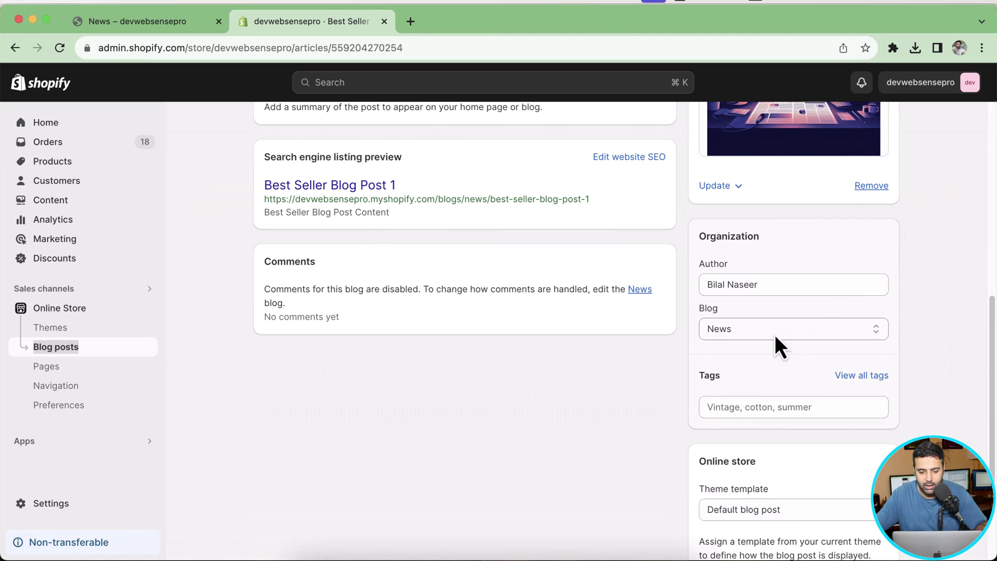
left_click(775, 335)
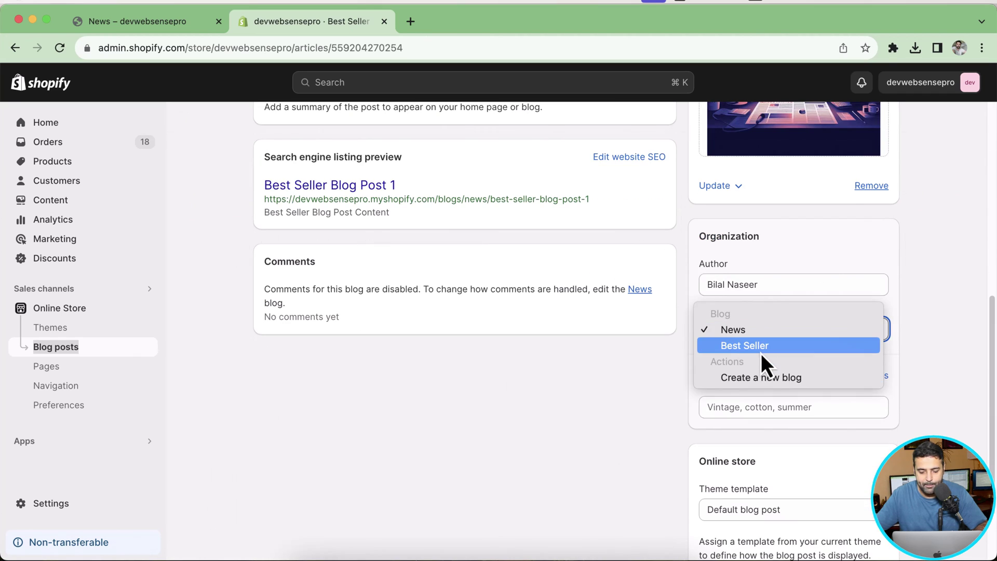
left_click(776, 350)
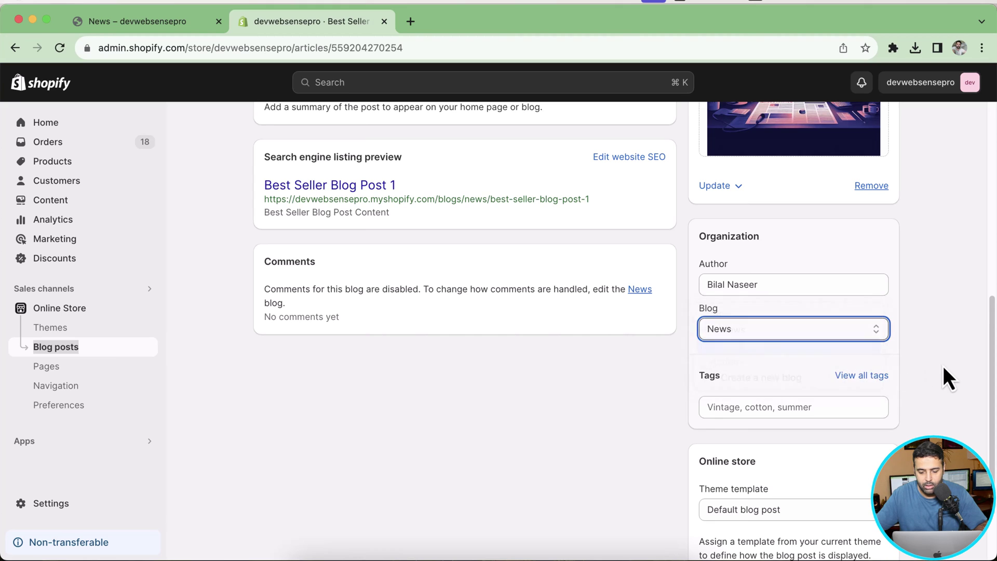
scroll(944, 366, "up", 5)
left_click(890, 91)
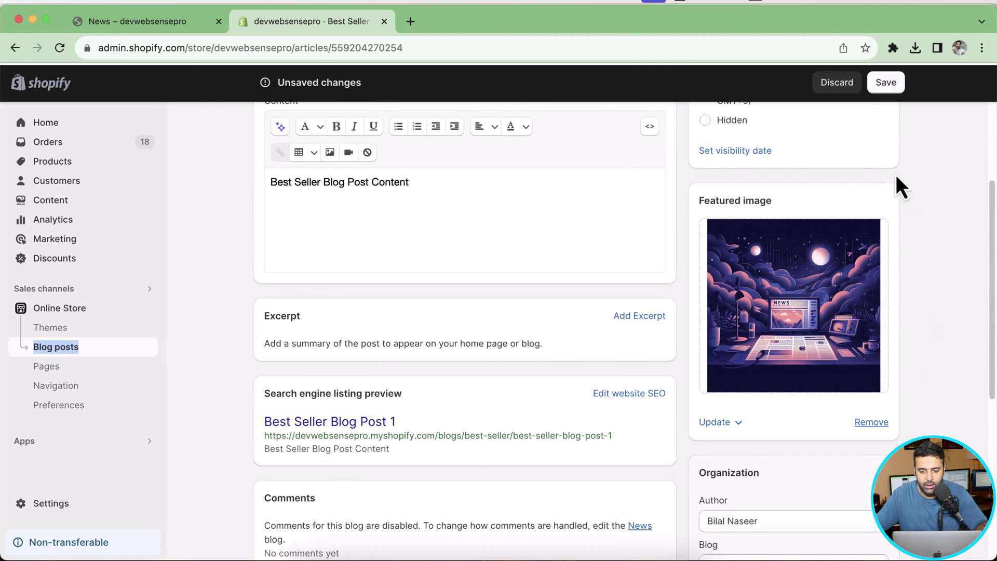
left_click(117, 356)
scroll(322, 316, "down", 3)
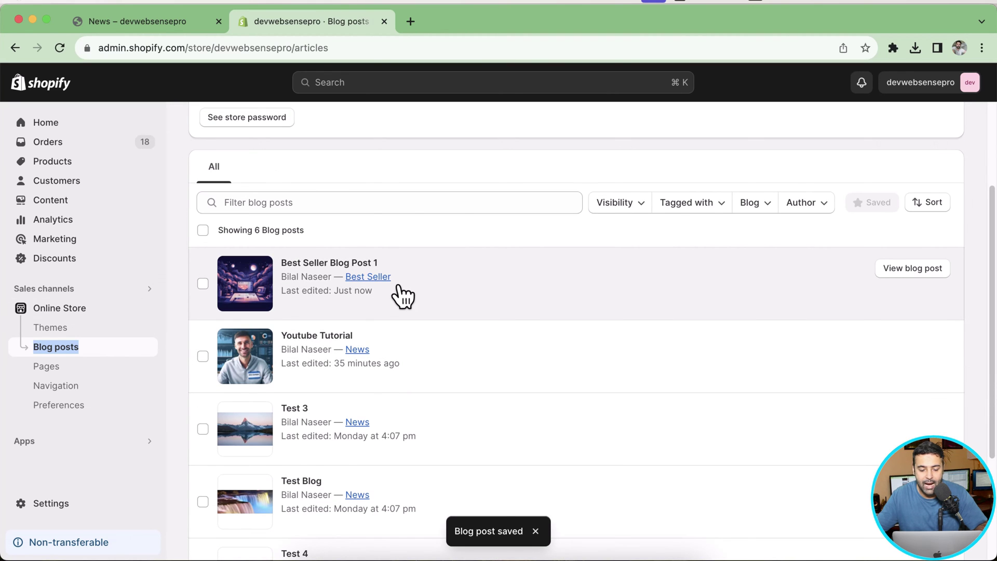
scroll(403, 296, "up", 1)
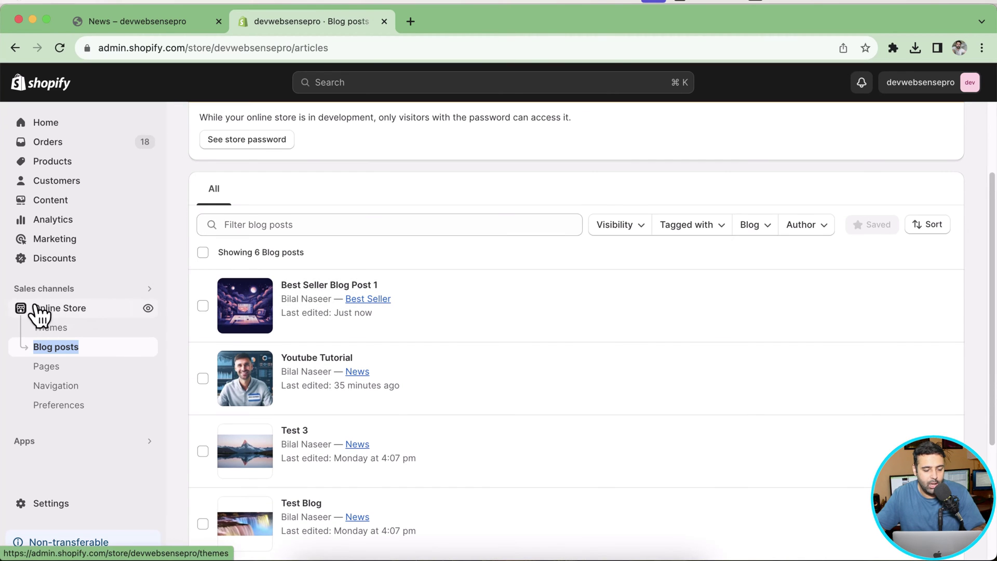
- Open the current Dawn theme in the theme editor from the Themes page
left_click(50, 328)
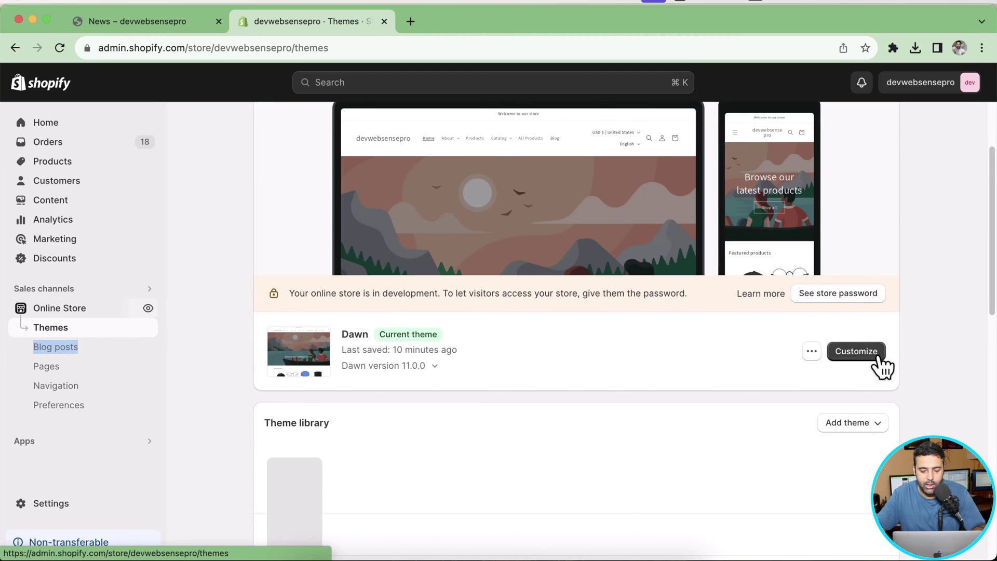
left_click(881, 358)
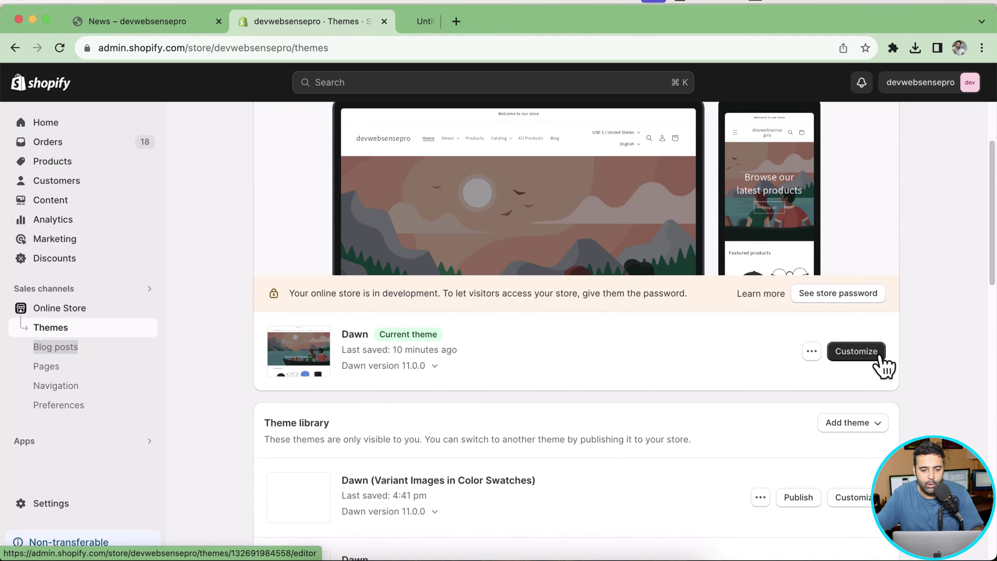
left_click(495, 21)
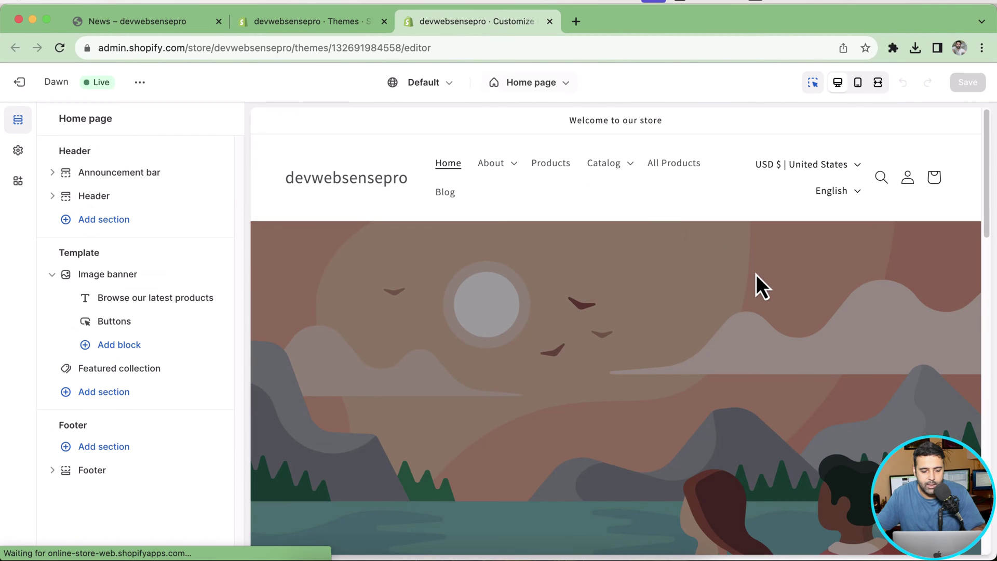
- Add a Blog posts section to the home page, found by searching 'blog'
left_click(96, 400)
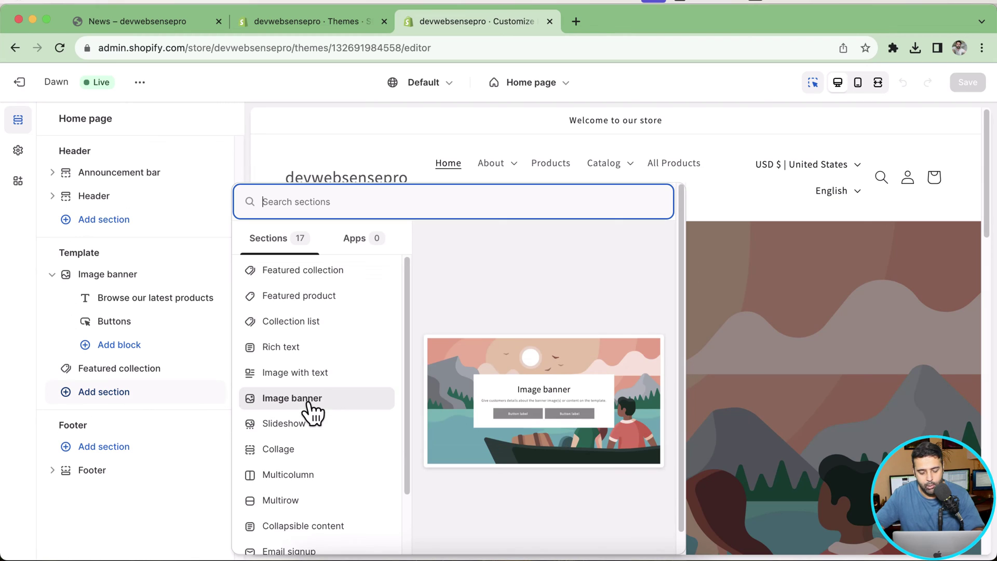
type("blog")
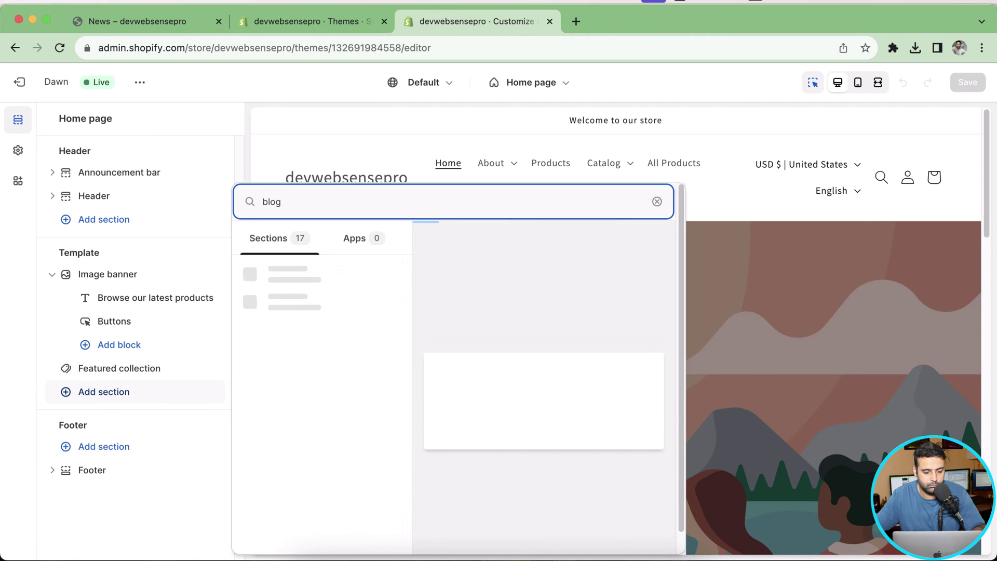
left_click(349, 274)
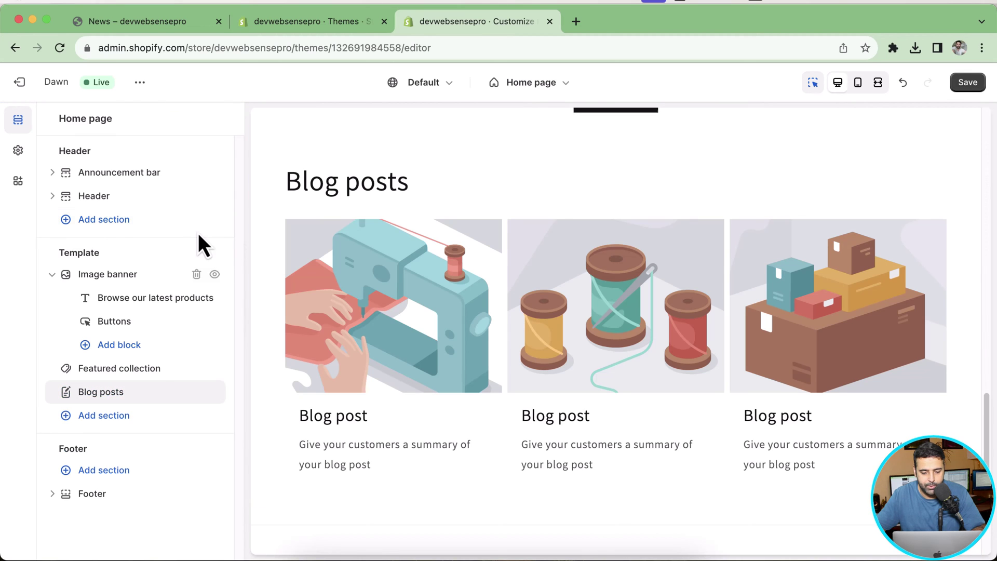
- Set the new Blog posts section to display the Best Seller blog
left_click(135, 396)
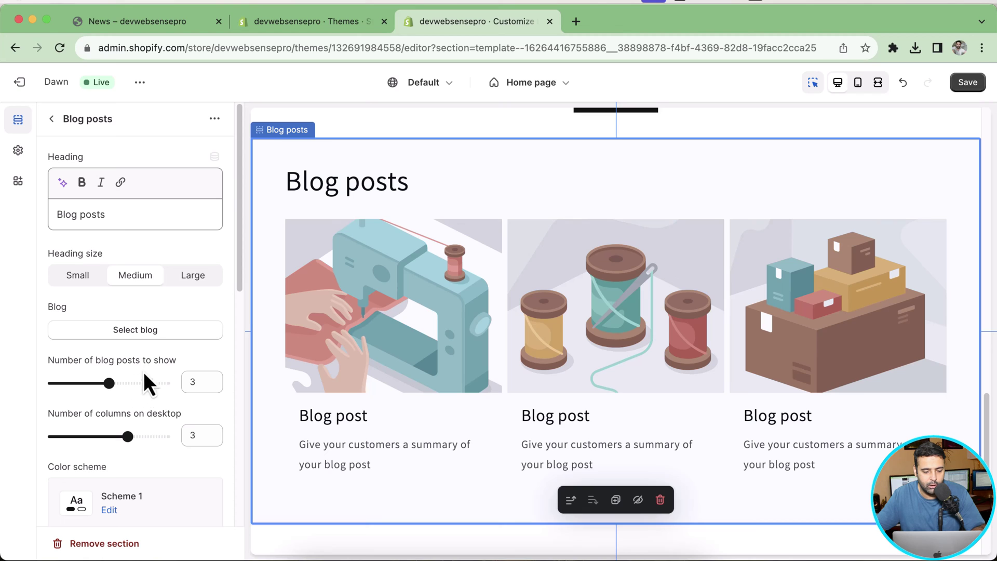
left_click(156, 336)
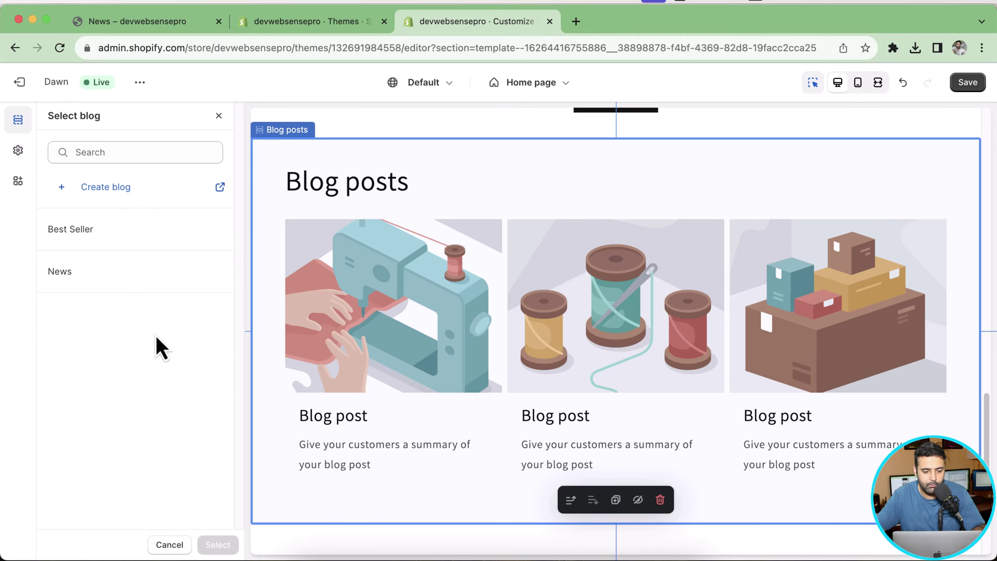
left_click(157, 244)
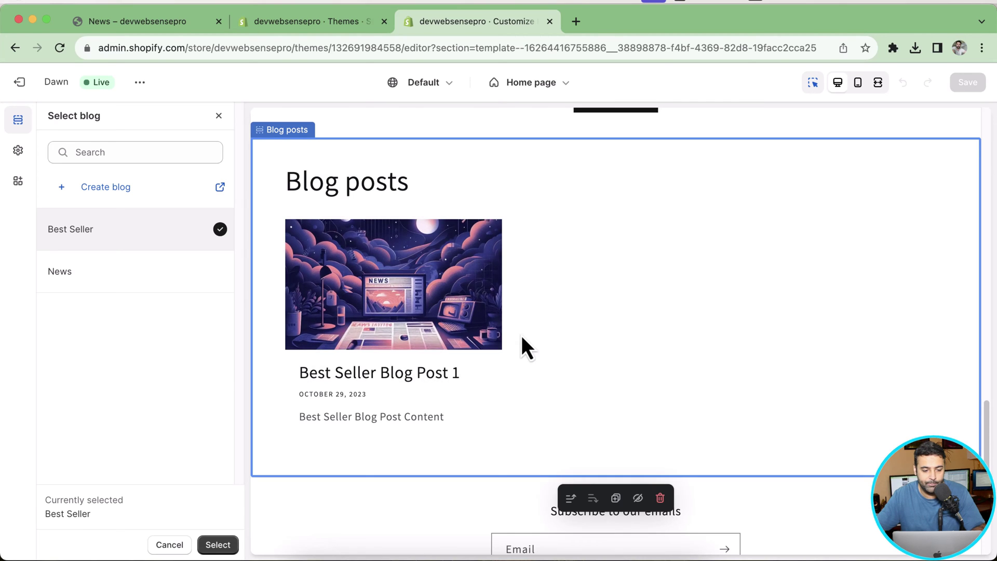
left_click(225, 548)
left_click(53, 119)
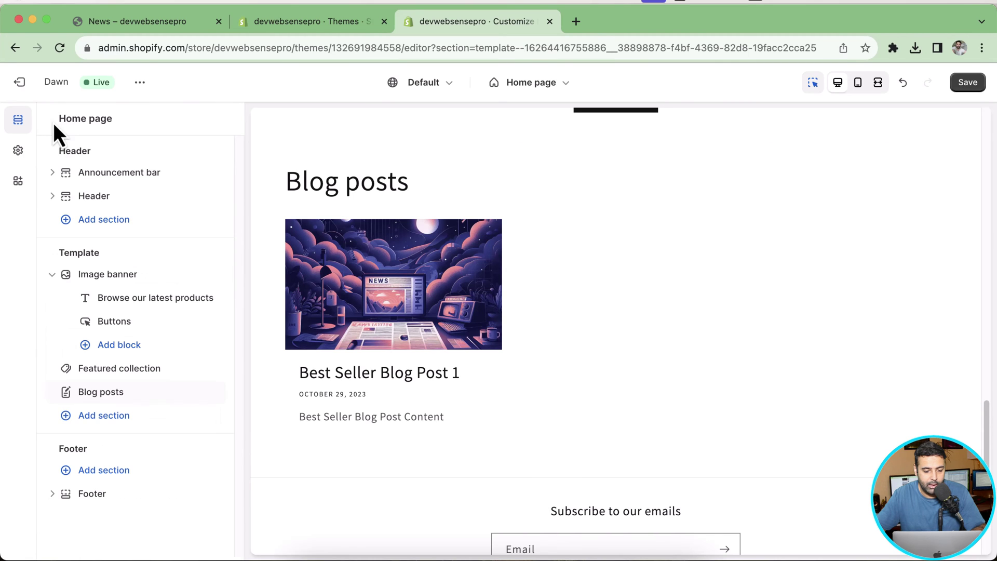
- Add a second Blog posts section to the home page
left_click(126, 421)
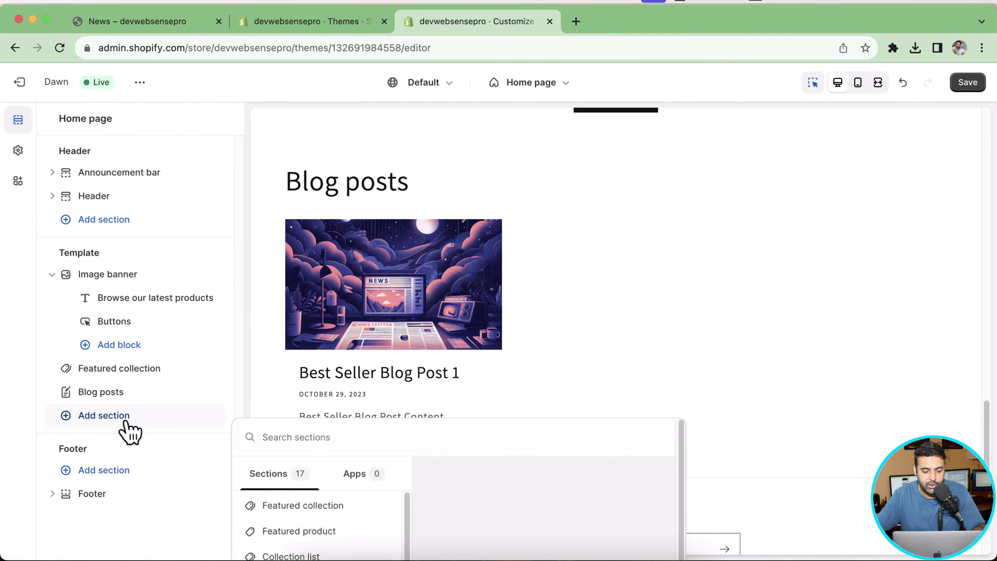
type("blog")
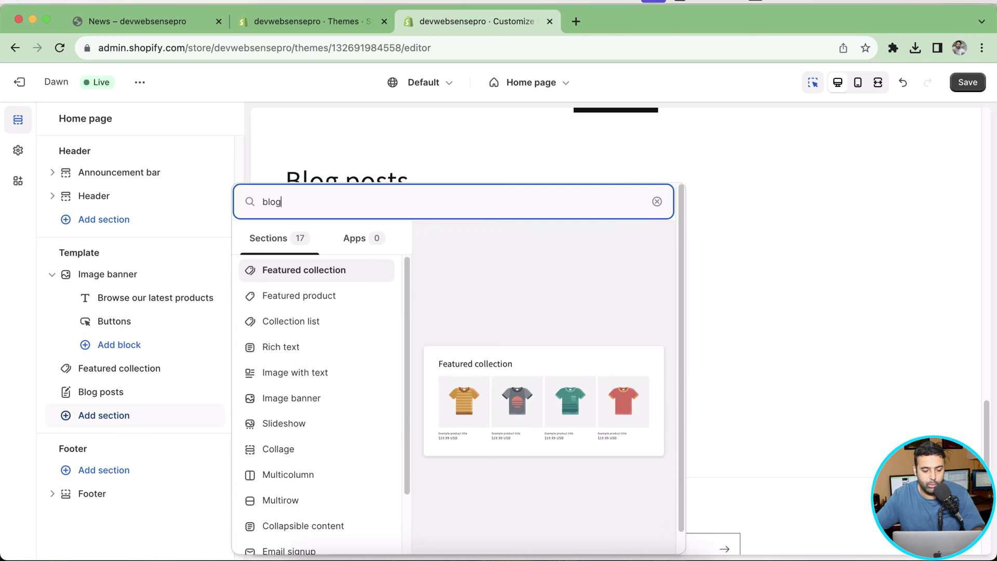
left_click(346, 276)
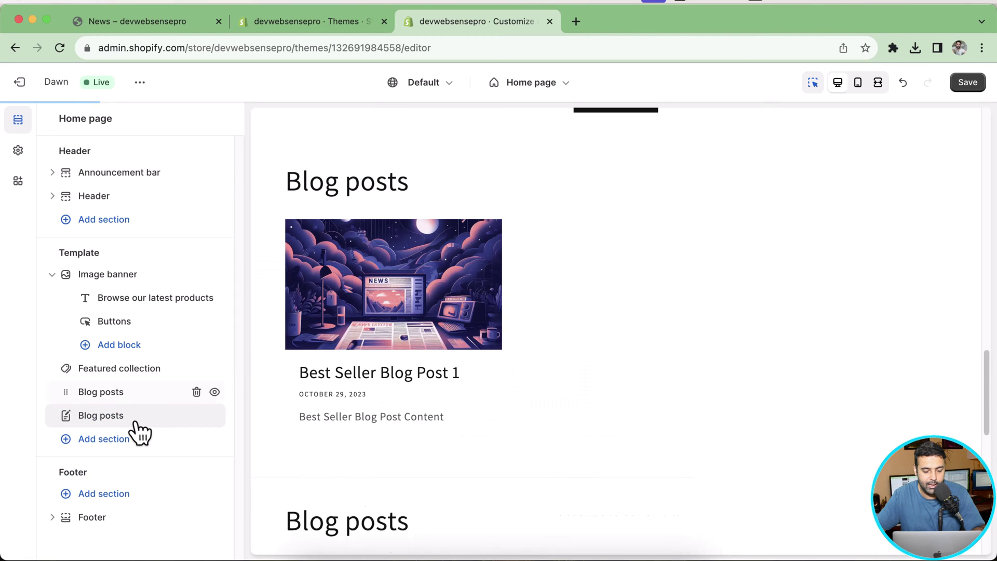
- Set the second Blog posts section to the News blog and save the home page
left_click(134, 418)
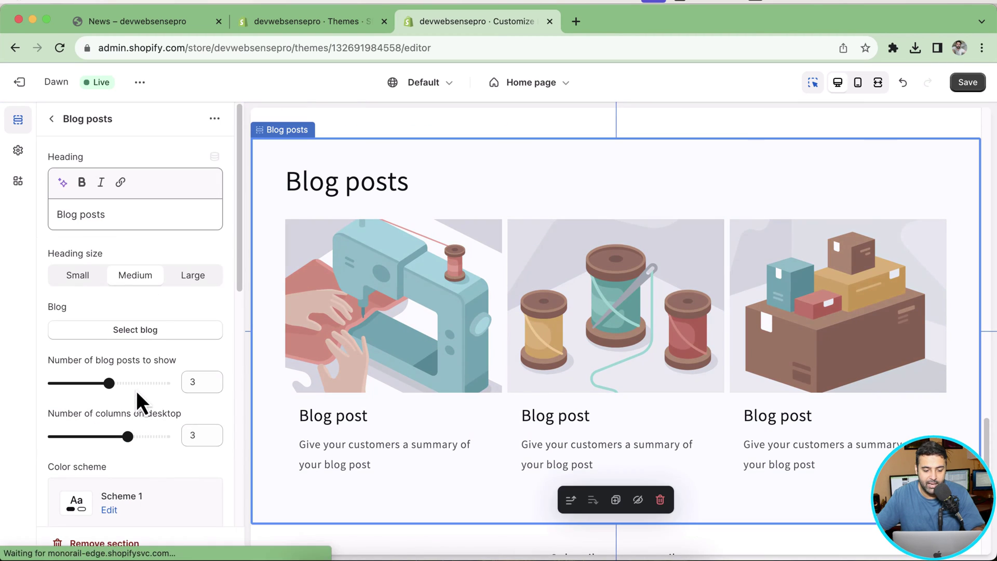
left_click(137, 335)
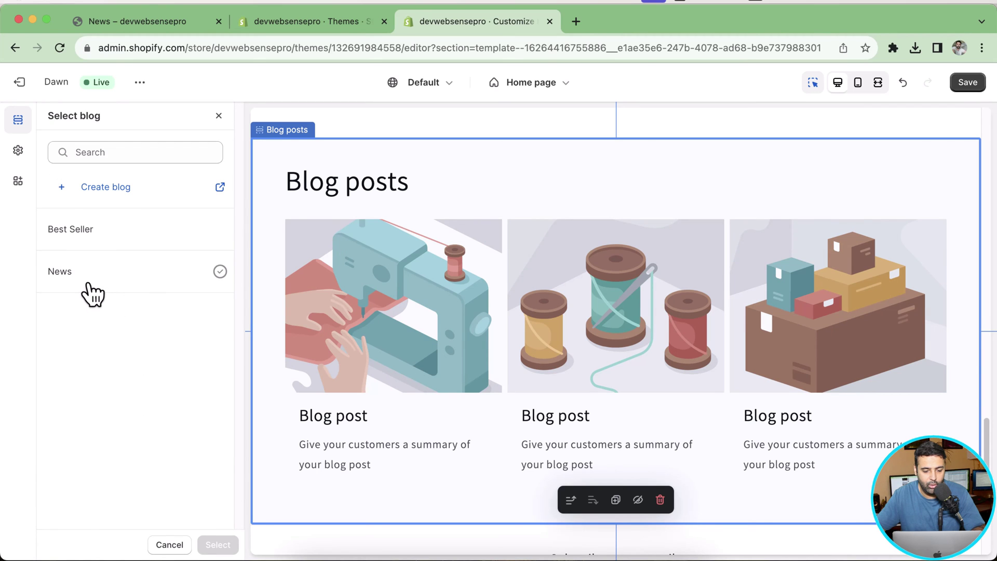
left_click(91, 290)
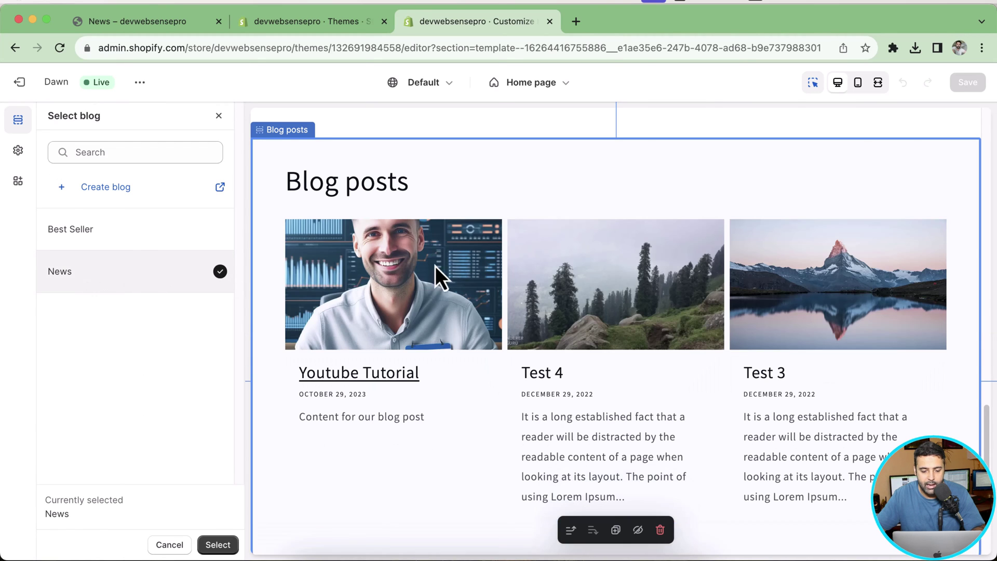
scroll(956, 238, "up", 5)
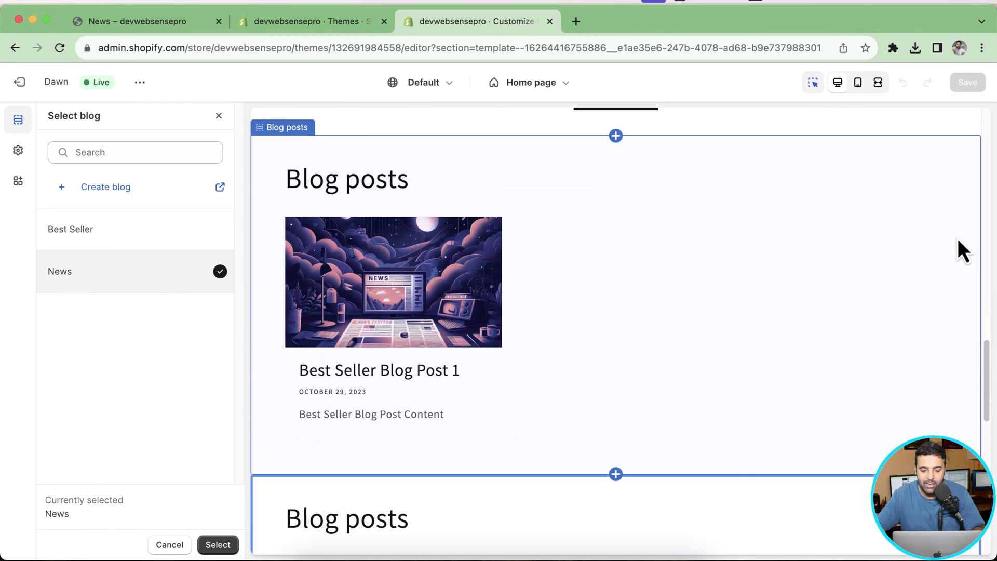
scroll(957, 239, "down", 7)
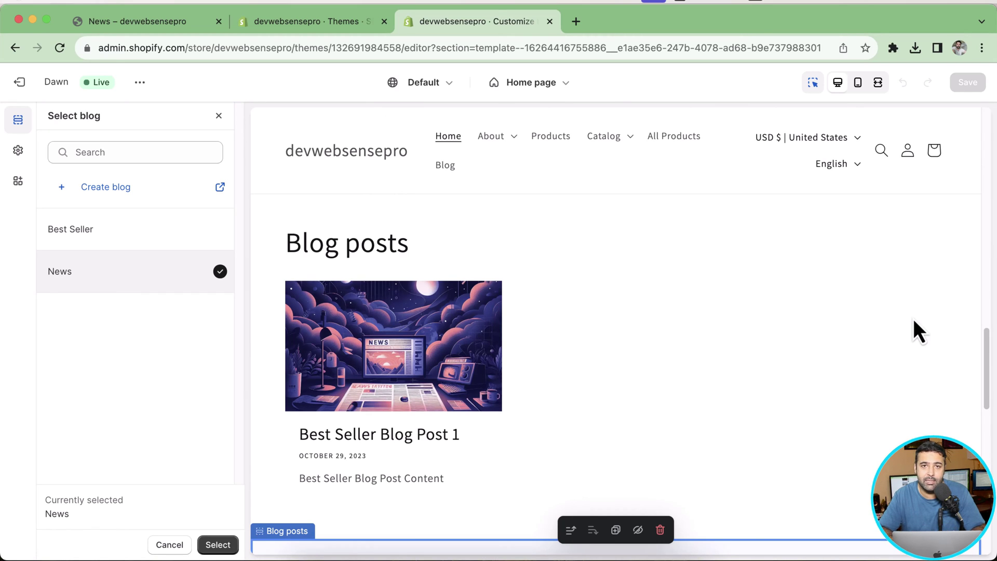
left_click(218, 545)
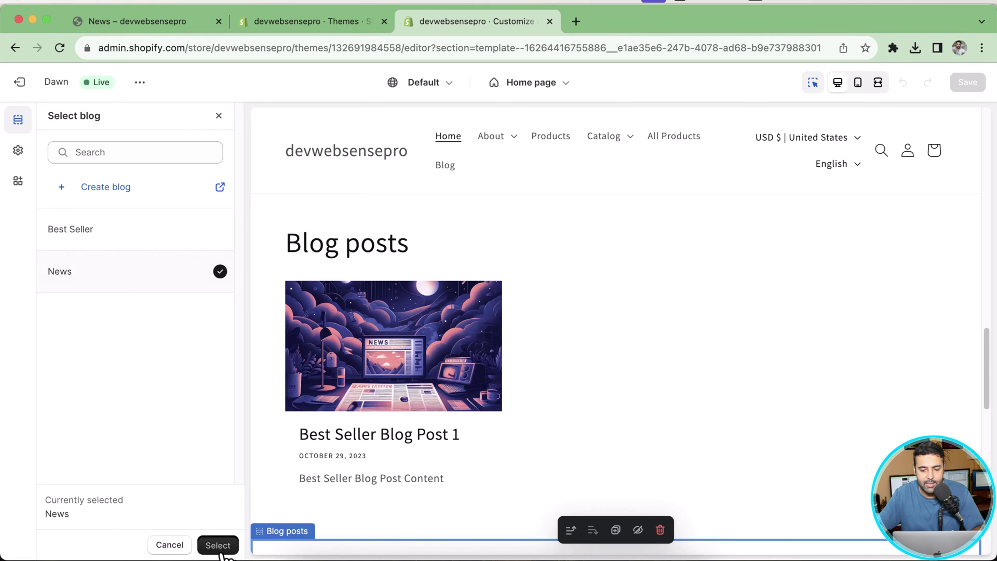
left_click(971, 90)
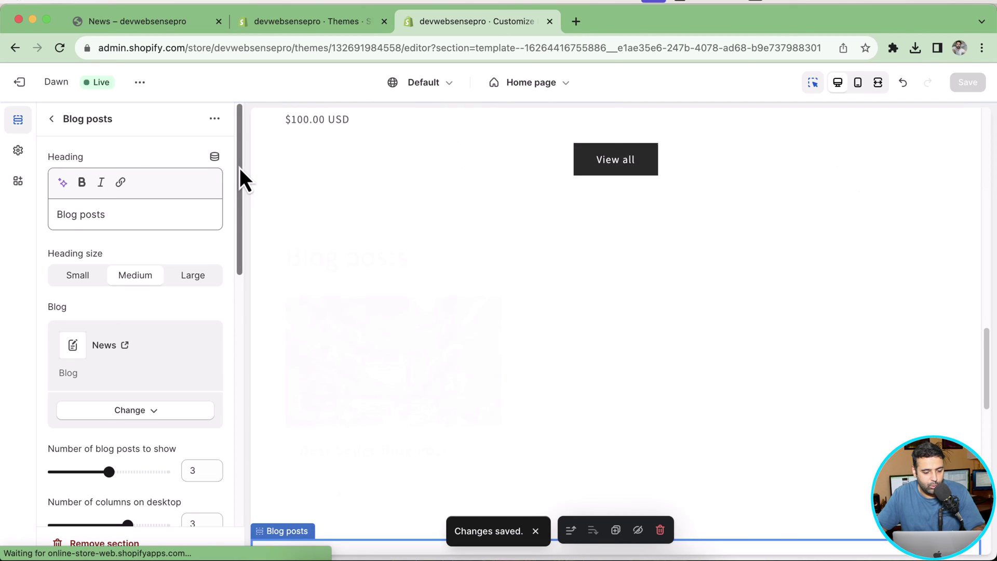
- Set the News section to 4 posts across 4 desktop columns with featured images off
left_click_drag(239, 167, 237, 308)
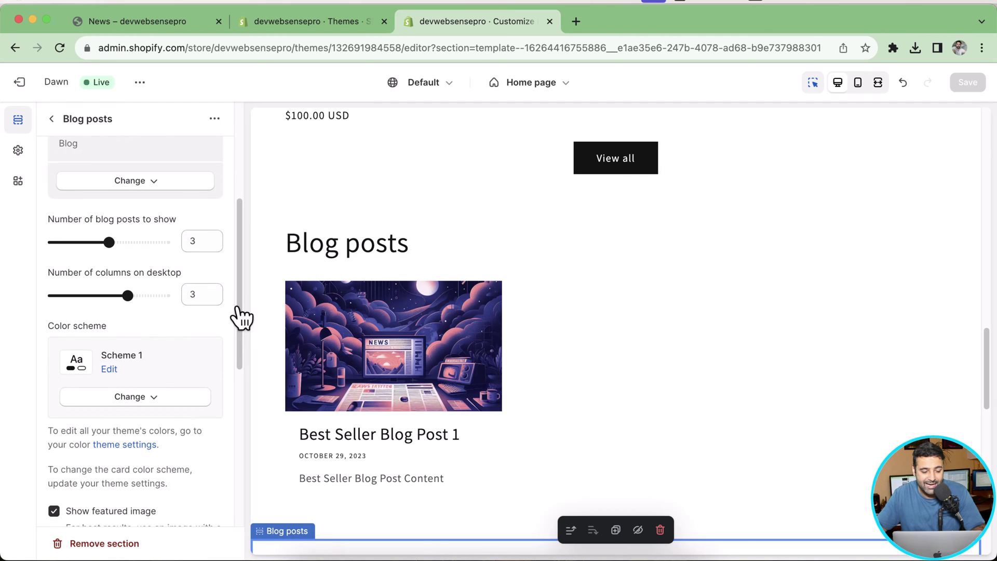
left_click_drag(110, 243, 179, 282)
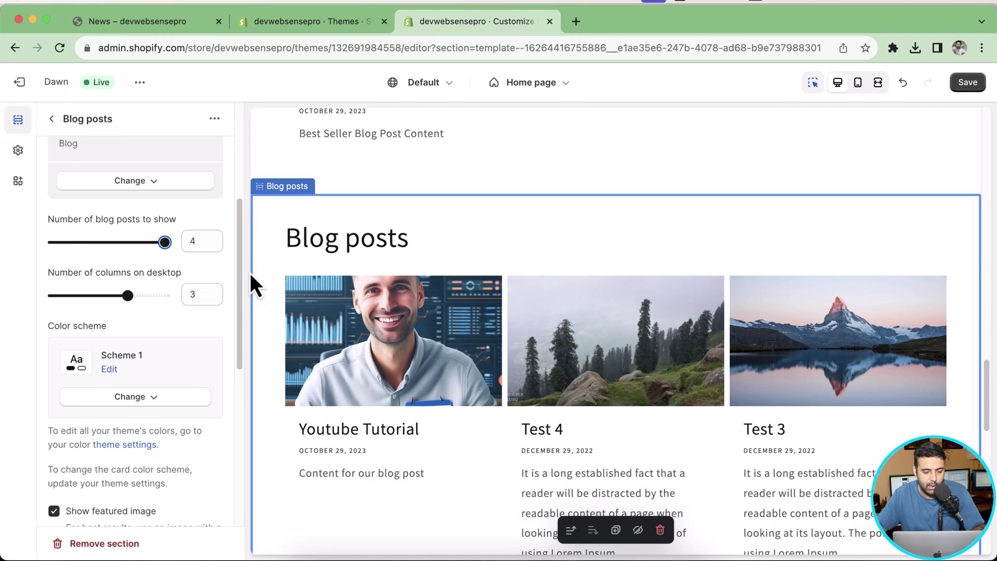
left_click_drag(127, 296, 166, 297)
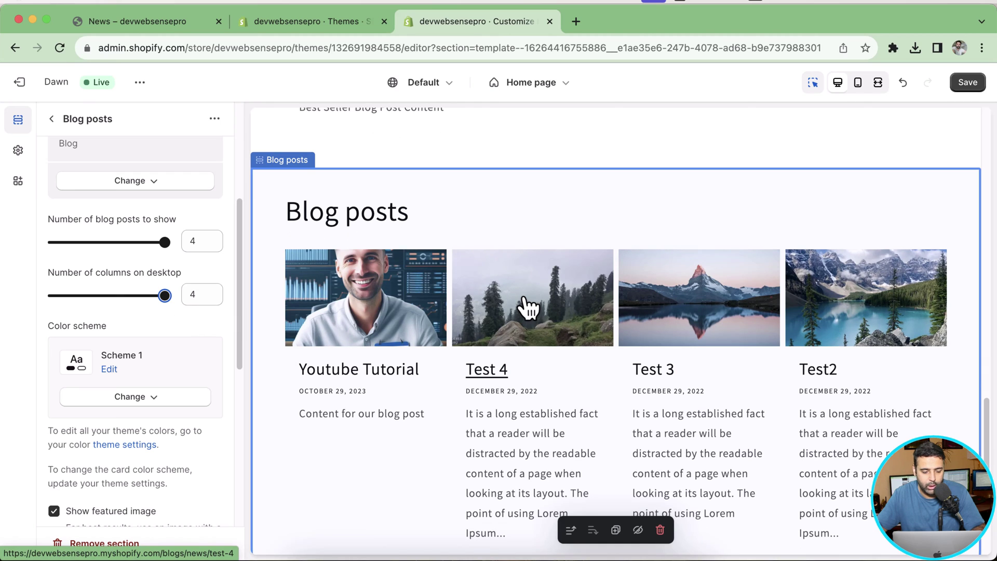
left_click_drag(241, 303, 238, 398)
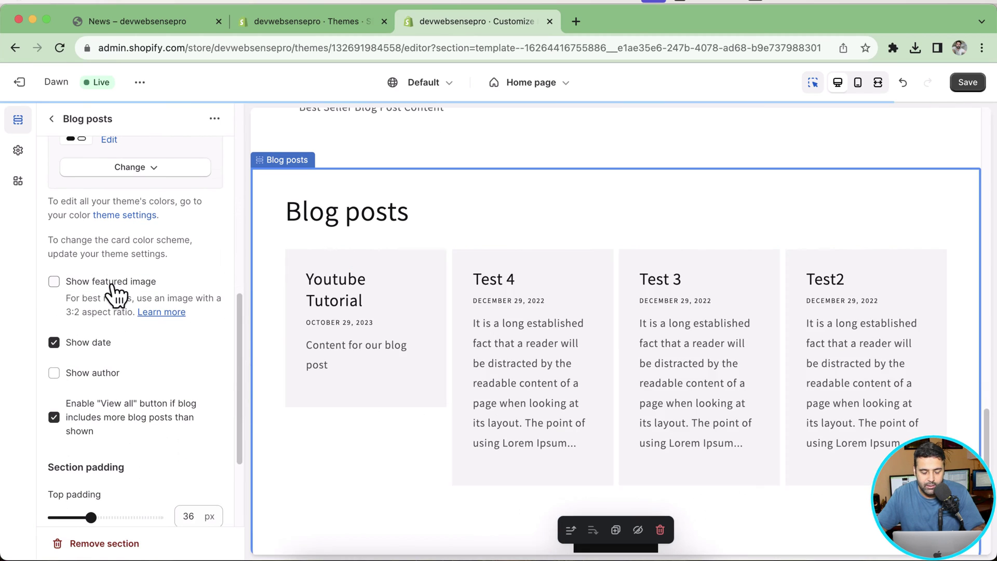
- Re-enable featured images, toggle Show date, increase top padding, and save the home page
left_click(113, 284)
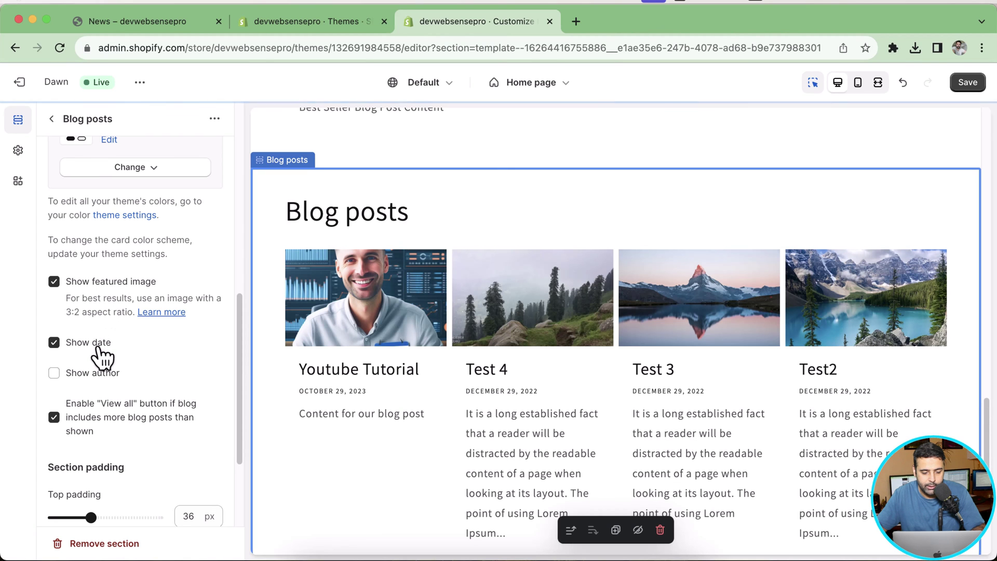
left_click(98, 345)
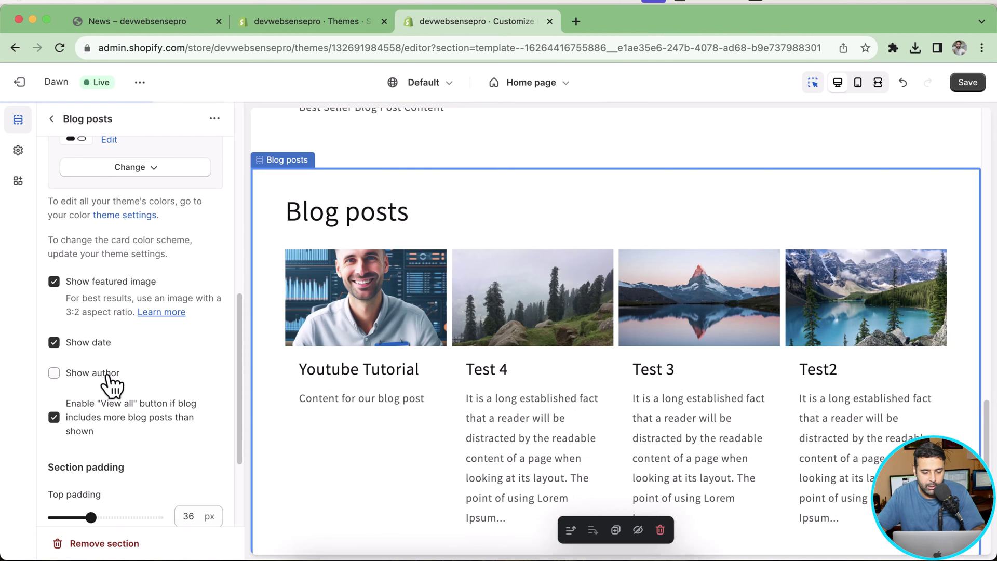
scroll(213, 302, "down", 2)
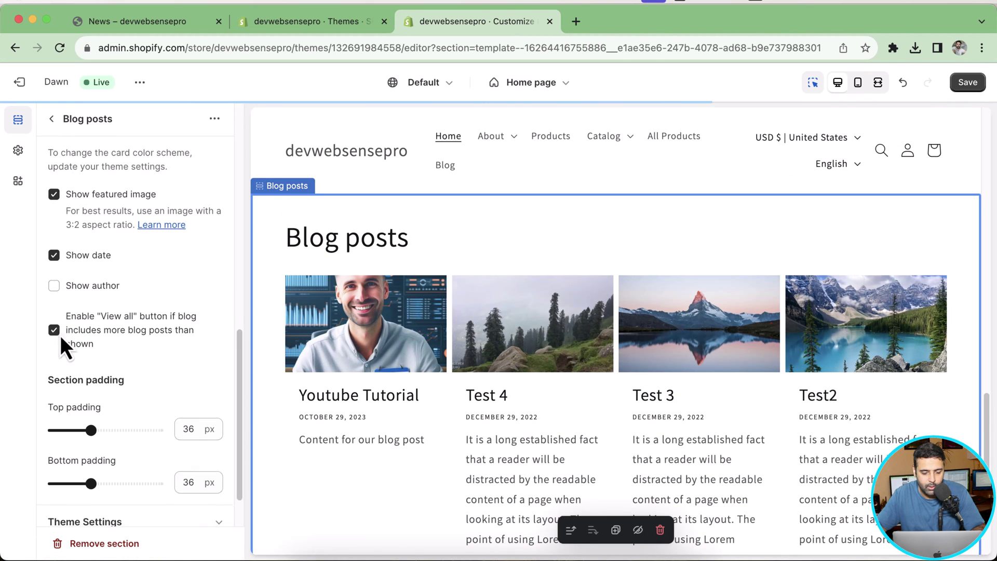
scroll(60, 336, "down", 2)
mouse_move(92, 371)
left_mouse_down()
mouse_move(116, 374)
mouse_move(97, 385)
left_mouse_up()
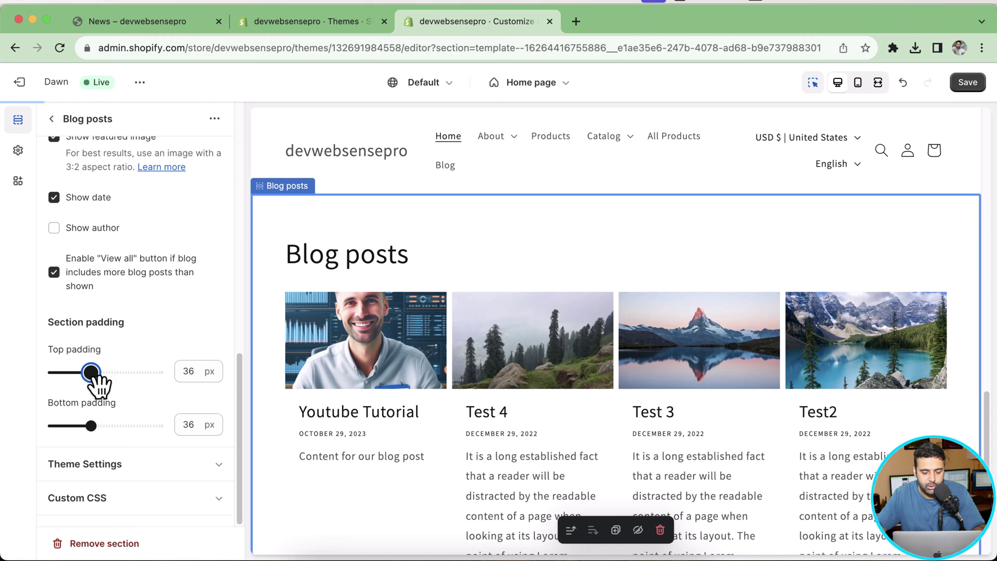
left_click(968, 82)
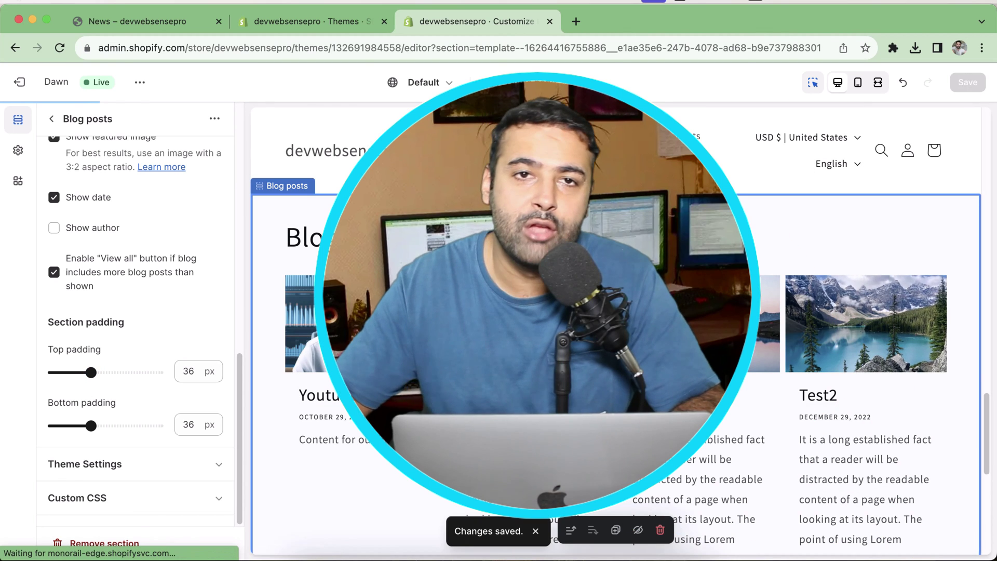